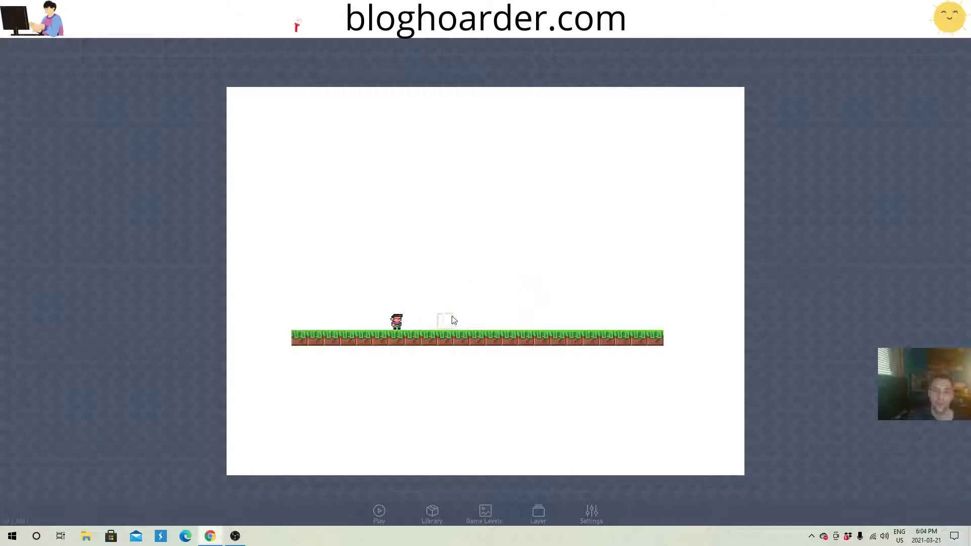
Create a new object on the grass right of the player and rename its type
{"action": "left_click", "coordinate": [480, 313]}
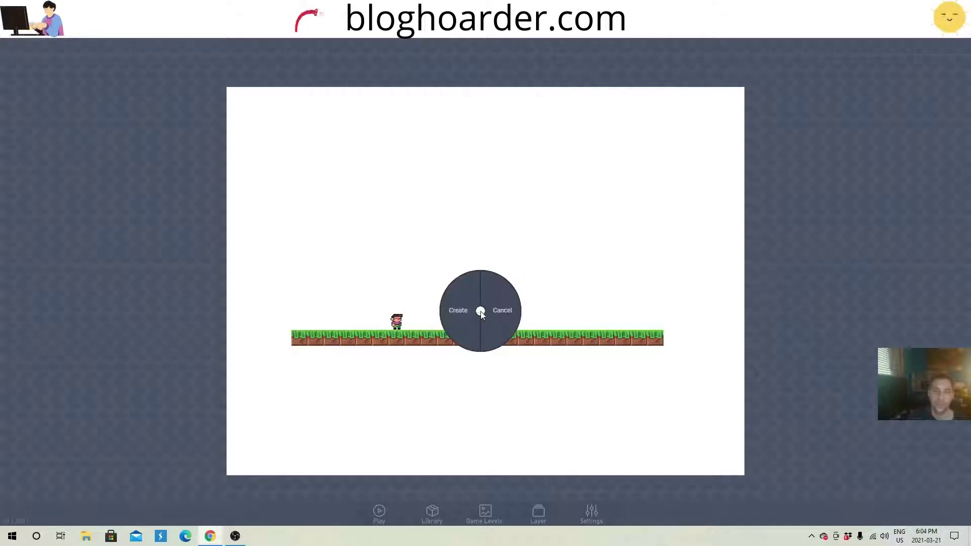
{"action": "left_click", "coordinate": [491, 314]}
{"action": "left_click", "coordinate": [471, 321]}
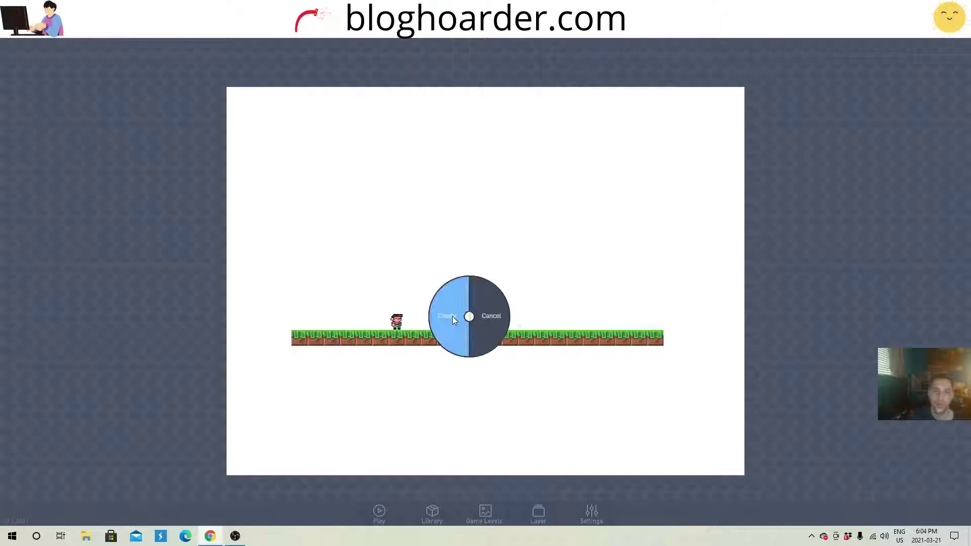
{"action": "left_click", "coordinate": [452, 316]}
{"action": "key", "text": "ctrl+a"}
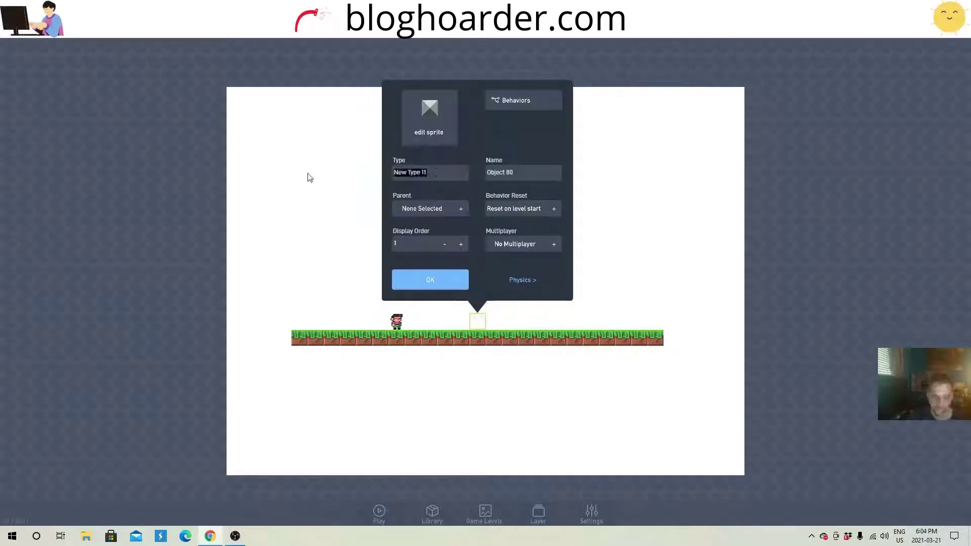
{"action": "type", "text": "sp"}
{"action": "type", "text": "rite"}
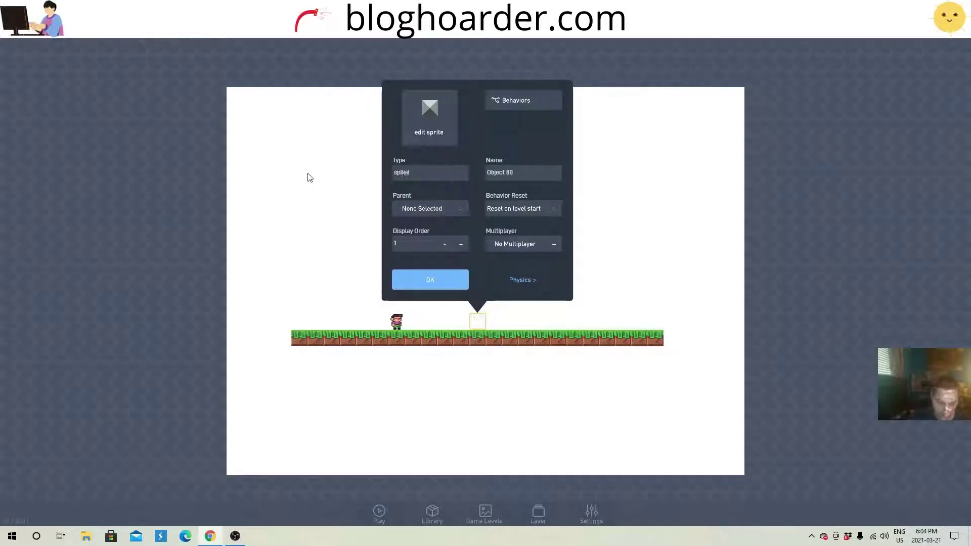
{"action": "key", "text": "Return"}
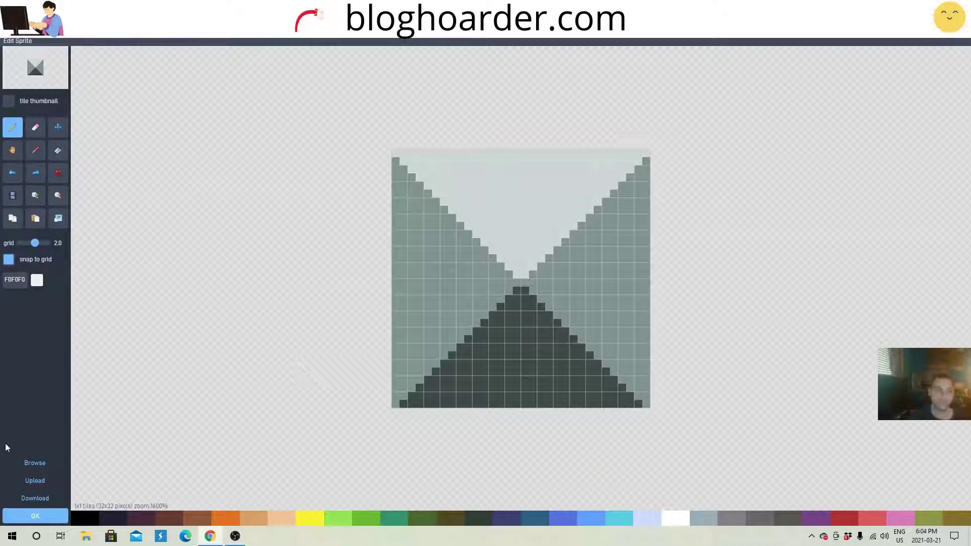
Give the object the spikes sprite from the pixel-objects library and confirm its properties
{"action": "left_click", "coordinate": [36, 465]}
{"action": "left_click", "coordinate": [104, 56]}
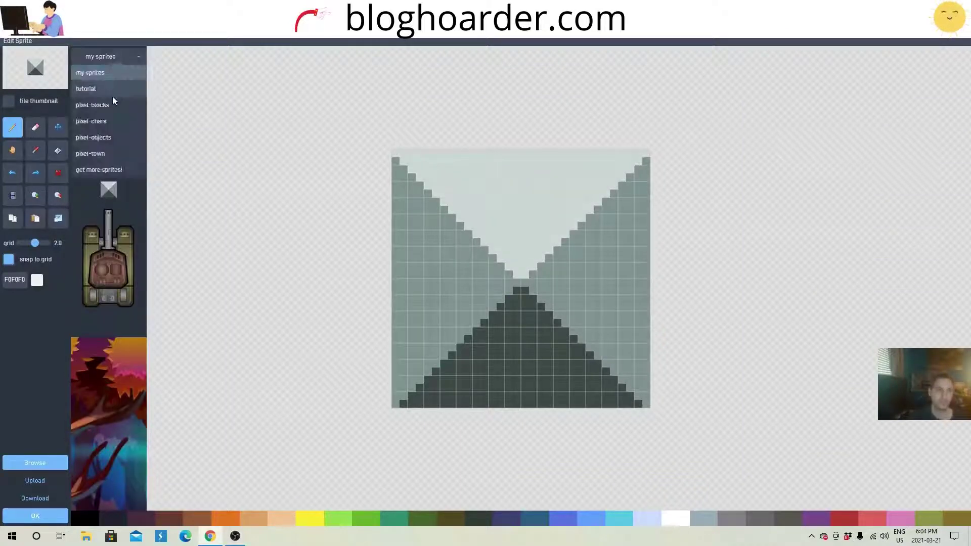
{"action": "left_click", "coordinate": [103, 136]}
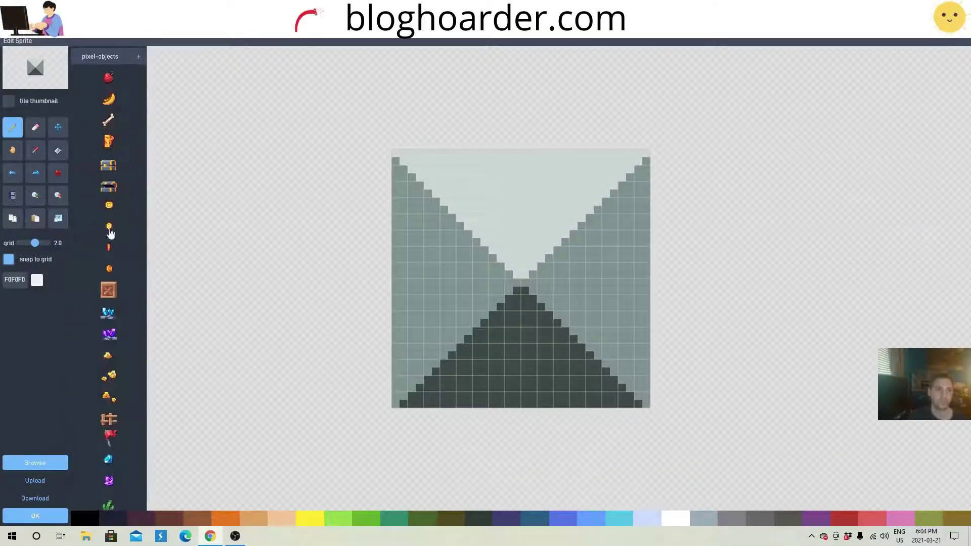
{"action": "scroll", "coordinate": [102, 400], "scroll_direction": "down", "scroll_amount": 6}
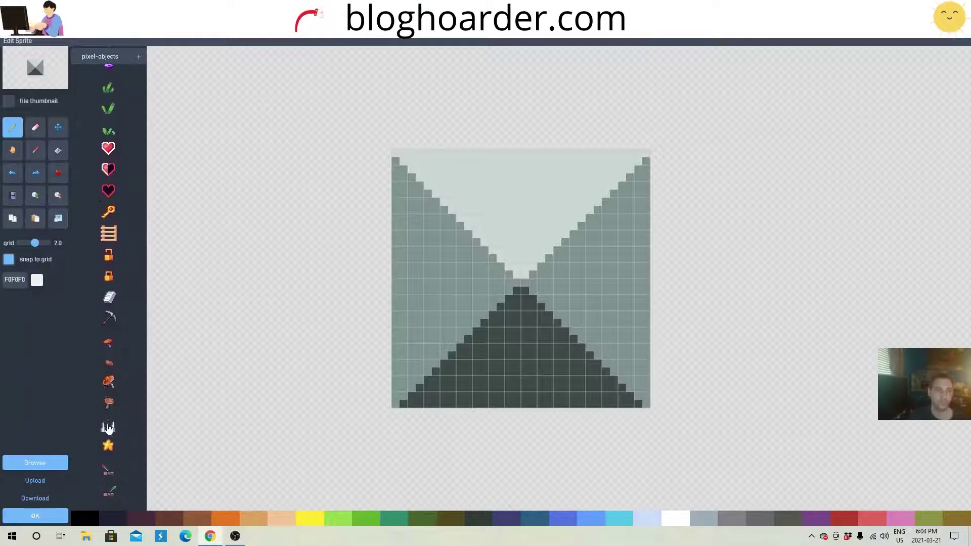
{"action": "left_click", "coordinate": [107, 429]}
{"action": "left_click", "coordinate": [47, 512]}
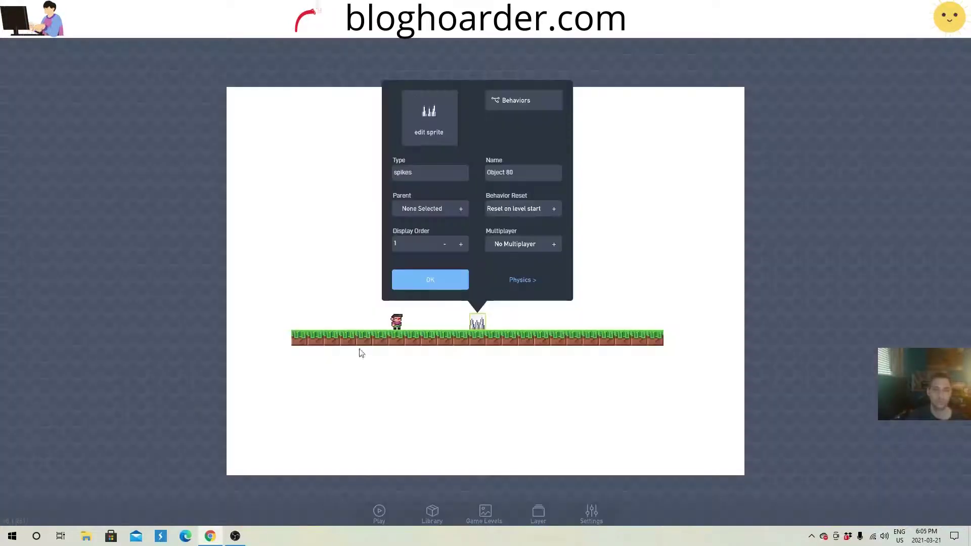
{"action": "left_click", "coordinate": [440, 286]}
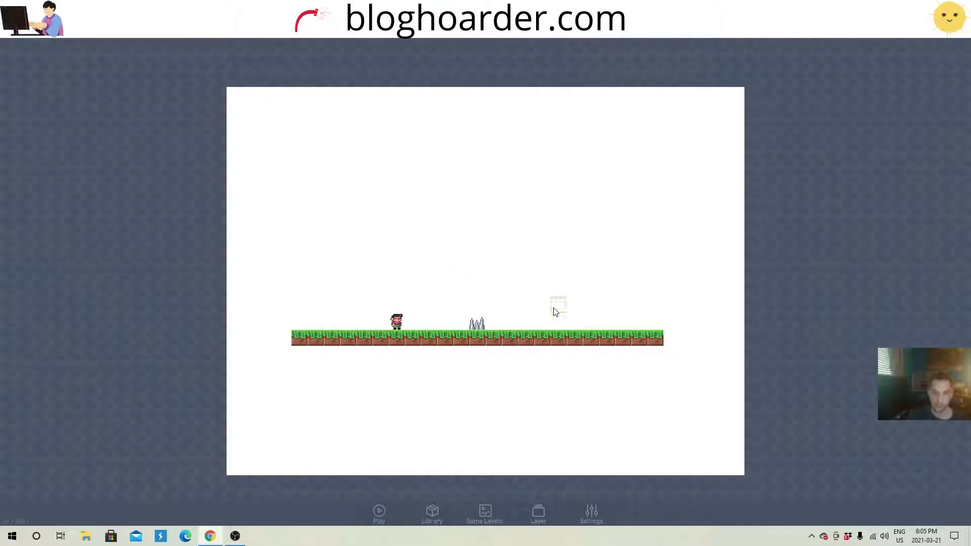
Create a new object above the grass past the spikes and name its type heart
{"action": "left_click", "coordinate": [556, 309]}
{"action": "left_click", "coordinate": [537, 307]}
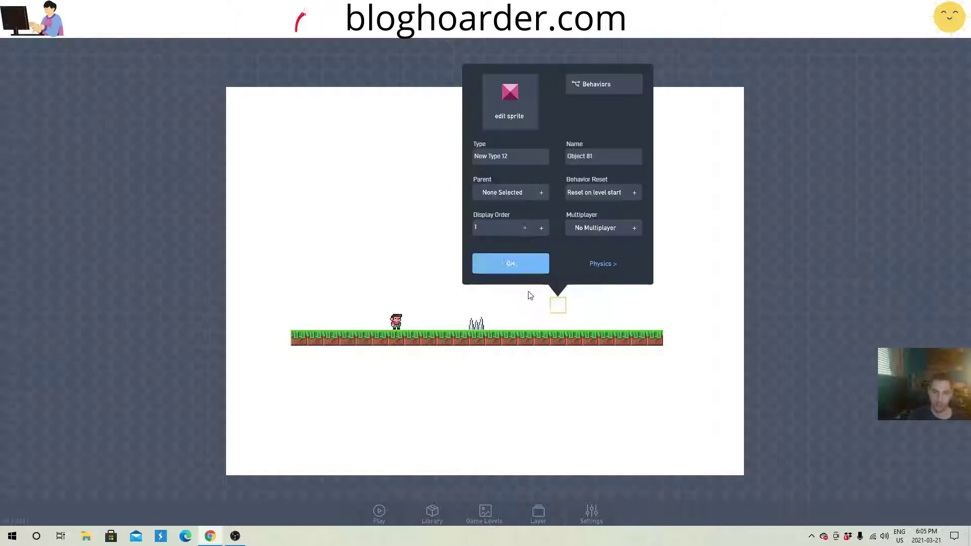
{"action": "triple_click", "coordinate": [516, 156]}
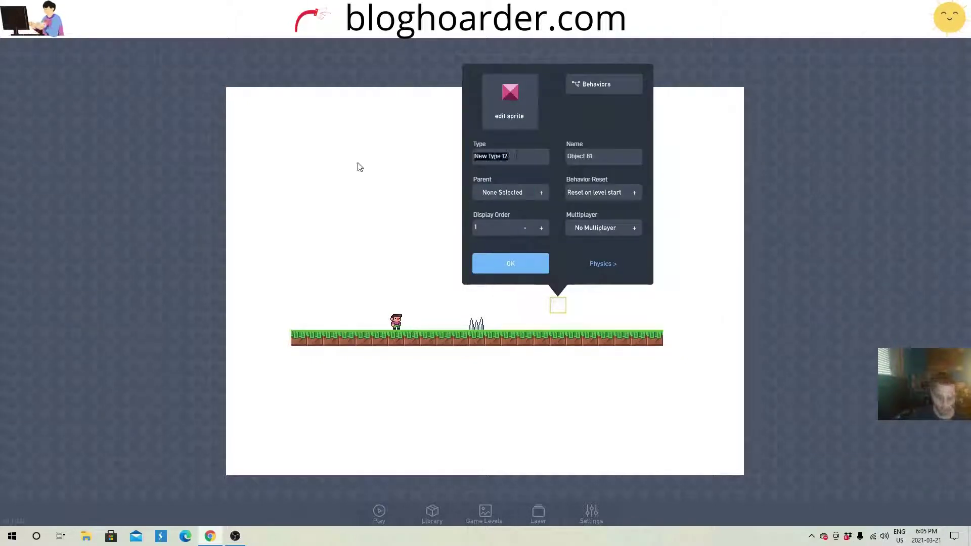
{"action": "type", "text": "heart"}
Assign it the red heart sprite from the pixel-objects category and confirm
{"action": "left_click", "coordinate": [517, 120]}
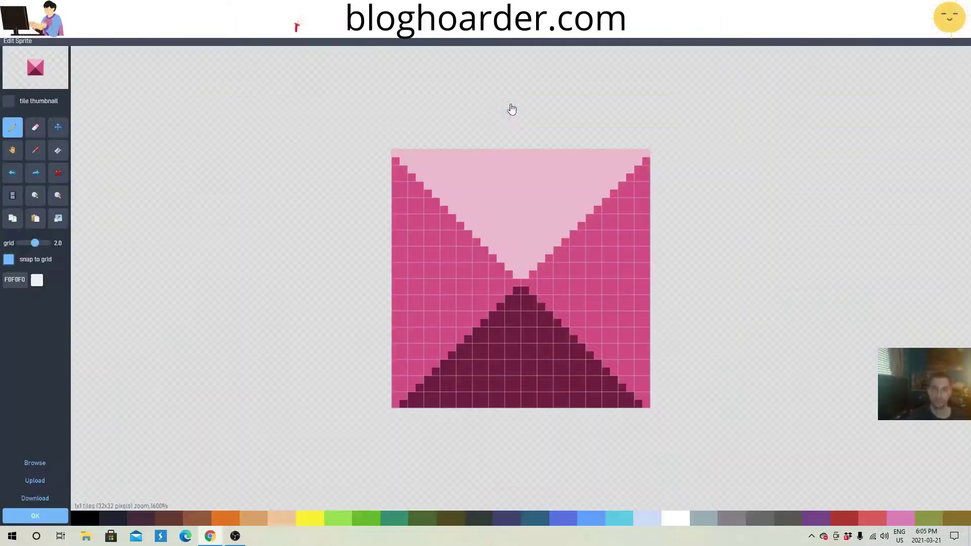
{"action": "left_click", "coordinate": [35, 464]}
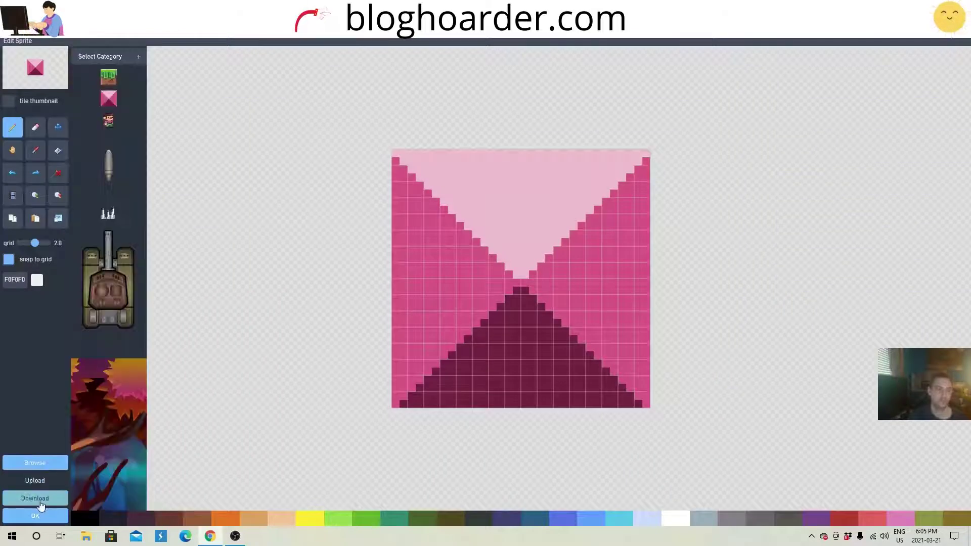
{"action": "left_click", "coordinate": [118, 60]}
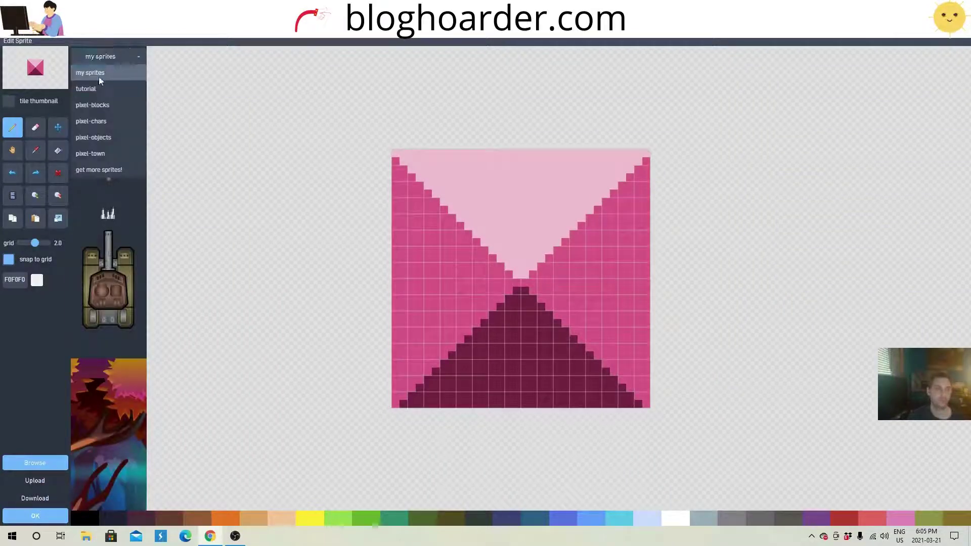
{"action": "left_click", "coordinate": [89, 107]}
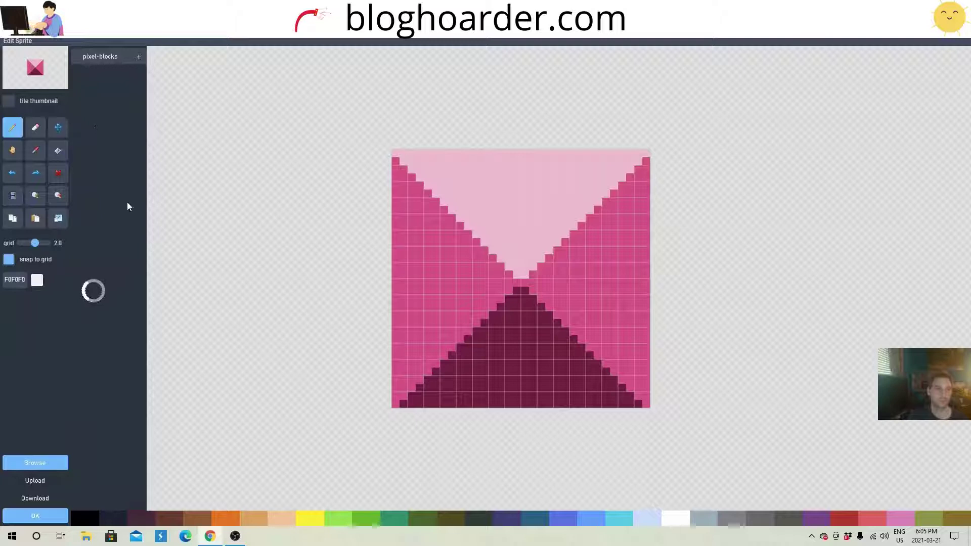
{"action": "scroll", "coordinate": [127, 202], "scroll_direction": "down", "scroll_amount": 10}
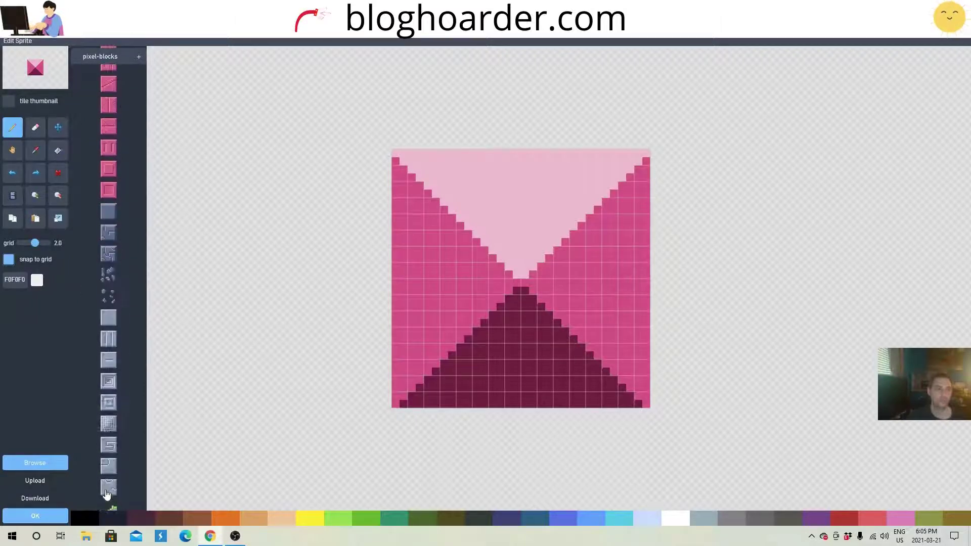
{"action": "scroll", "coordinate": [84, 87], "scroll_direction": "up", "scroll_amount": 10}
{"action": "left_click", "coordinate": [102, 56]}
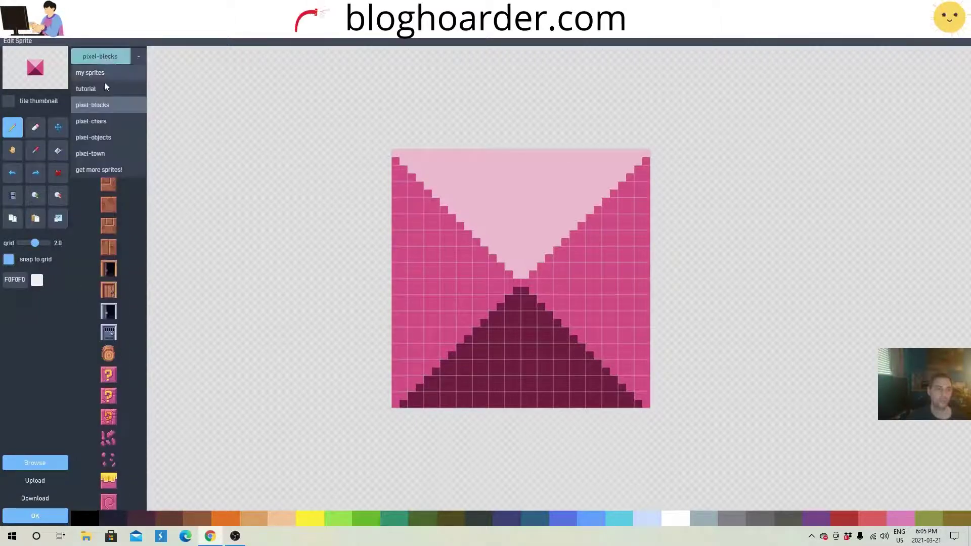
{"action": "left_click", "coordinate": [105, 139]}
{"action": "scroll", "coordinate": [120, 486], "scroll_direction": "down", "scroll_amount": 5}
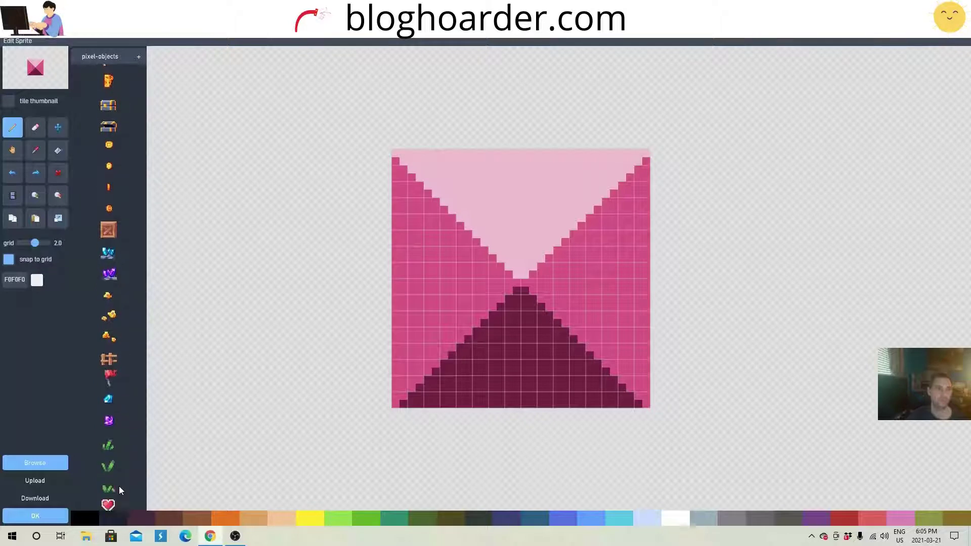
{"action": "scroll", "coordinate": [111, 229], "scroll_direction": "up", "scroll_amount": 1}
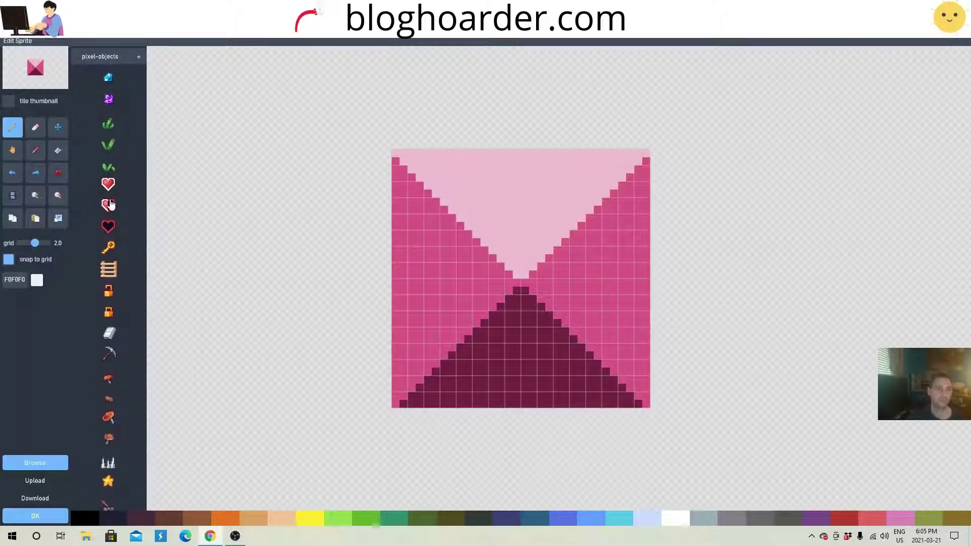
{"action": "left_click", "coordinate": [110, 205]}
{"action": "scroll", "coordinate": [117, 389], "scroll_direction": "down", "scroll_amount": 2}
{"action": "left_click", "coordinate": [57, 516]}
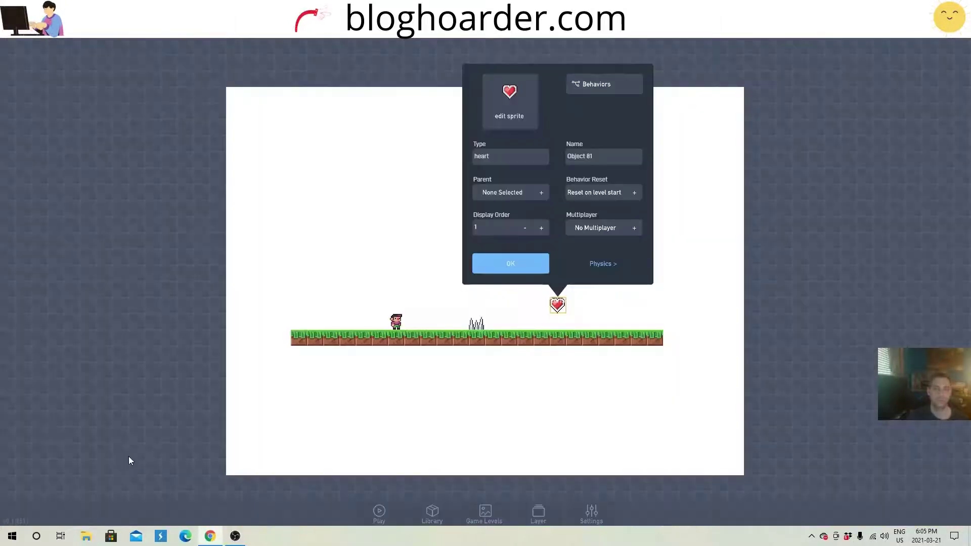
{"action": "left_click", "coordinate": [539, 269]}
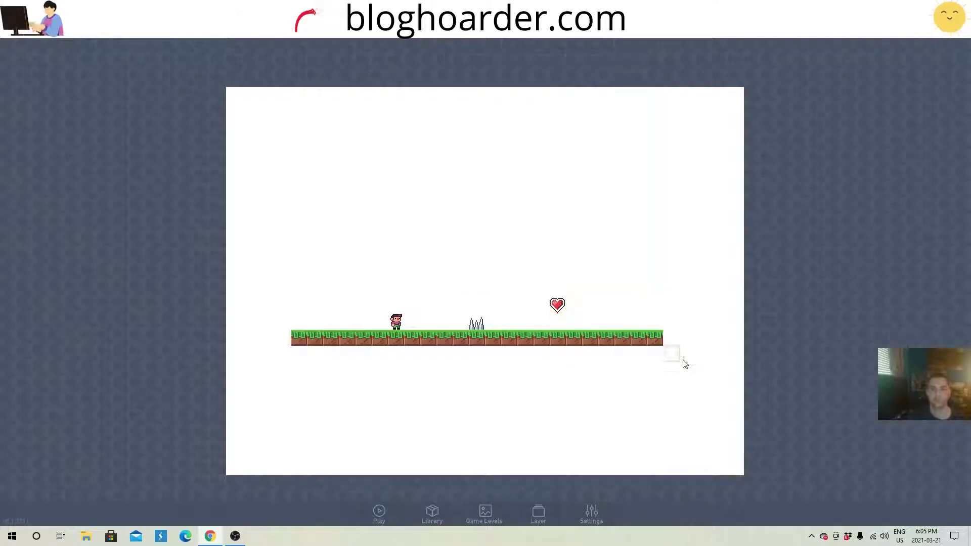
Open the player's Behaviors editor and shift its movement and jump nodes upward
{"action": "left_click", "coordinate": [396, 321]}
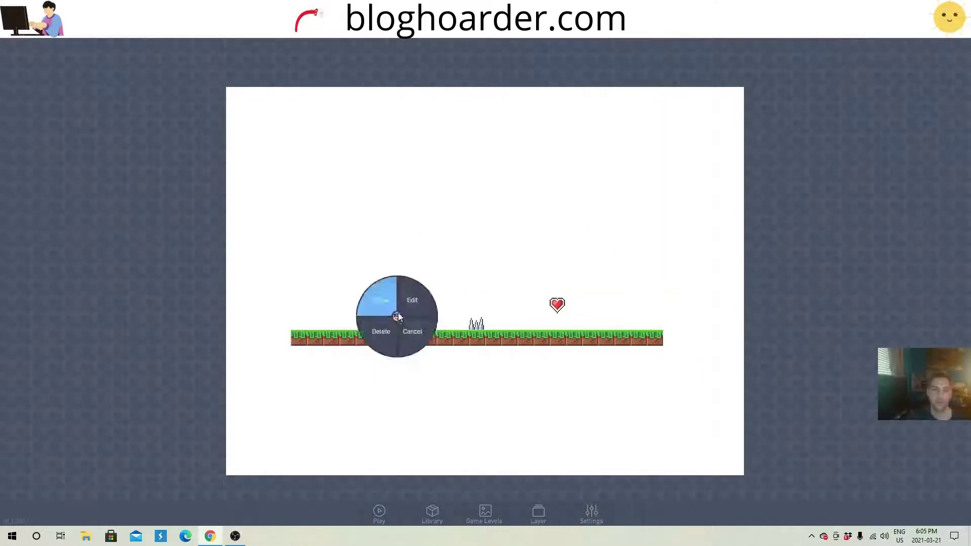
{"action": "left_click", "coordinate": [407, 309]}
{"action": "left_click", "coordinate": [429, 103]}
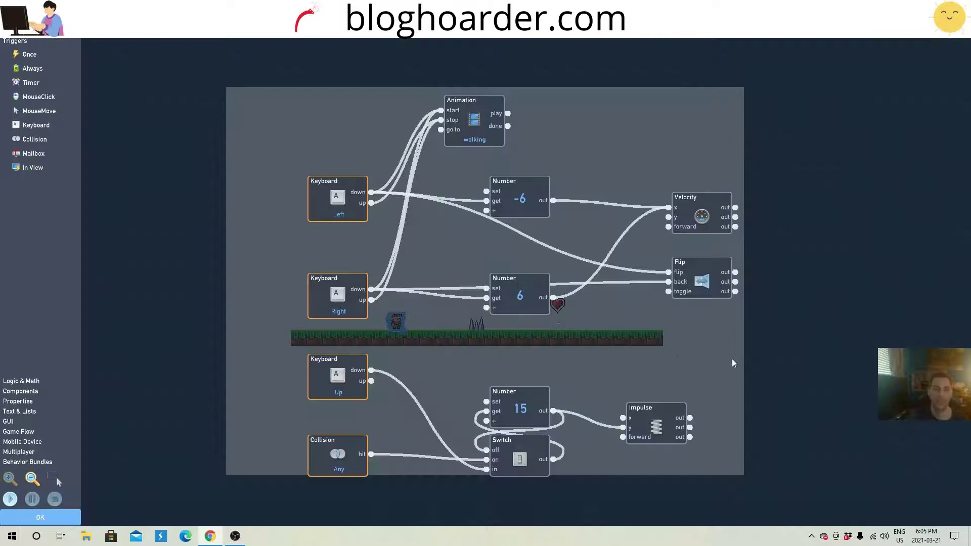
{"action": "left_click_drag", "start_coordinate": [763, 360], "coordinate": [779, 347]}
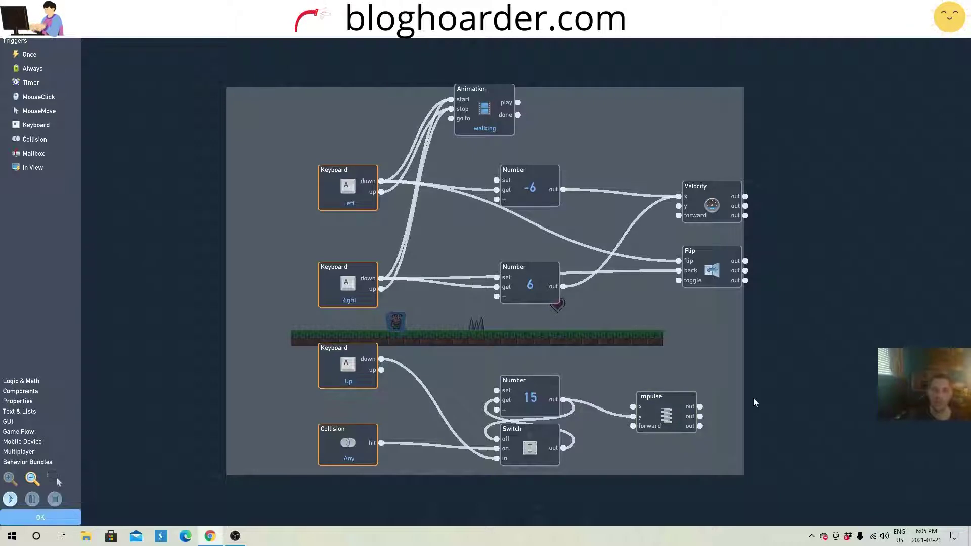
{"action": "left_click_drag", "start_coordinate": [755, 396], "coordinate": [757, 313]}
{"action": "scroll", "coordinate": [757, 313], "scroll_direction": "down", "scroll_amount": 5}
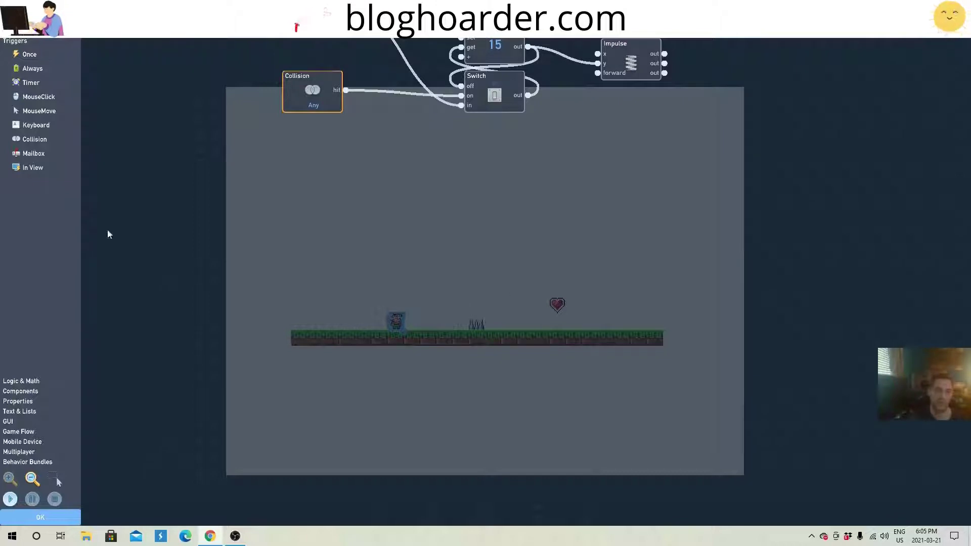
Add two Collision triggers and set the upper one to collide with spikes
{"action": "left_click_drag", "start_coordinate": [35, 139], "coordinate": [514, 273]}
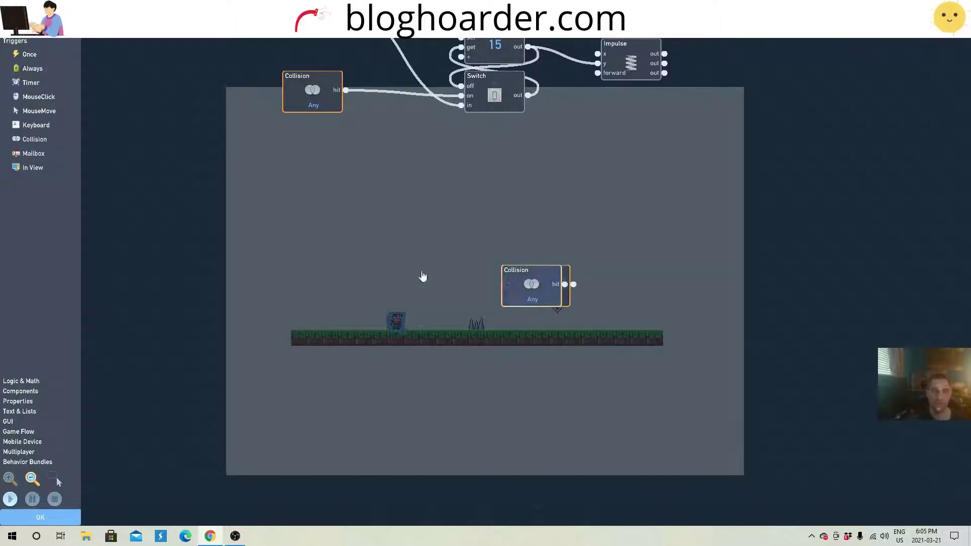
{"action": "left_click_drag", "start_coordinate": [422, 276], "coordinate": [340, 241]}
{"action": "left_click_drag", "start_coordinate": [526, 294], "coordinate": [344, 326]}
{"action": "left_click", "coordinate": [357, 255]}
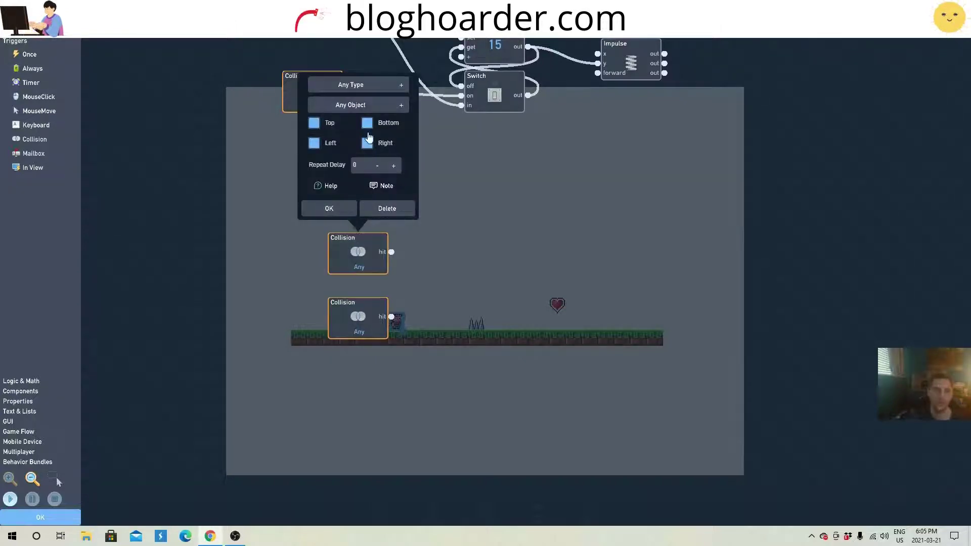
{"action": "left_click", "coordinate": [356, 86]}
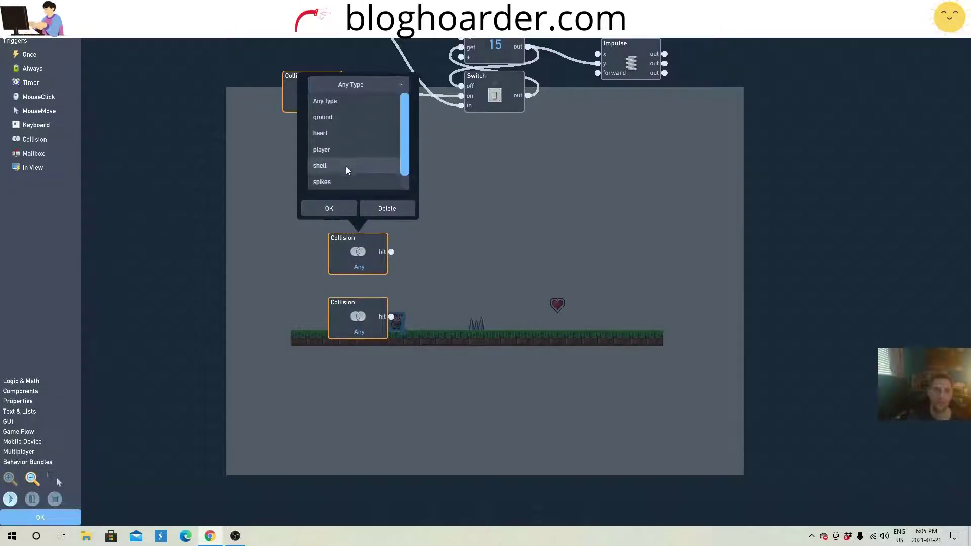
{"action": "left_click", "coordinate": [345, 181]}
{"action": "left_click", "coordinate": [329, 208]}
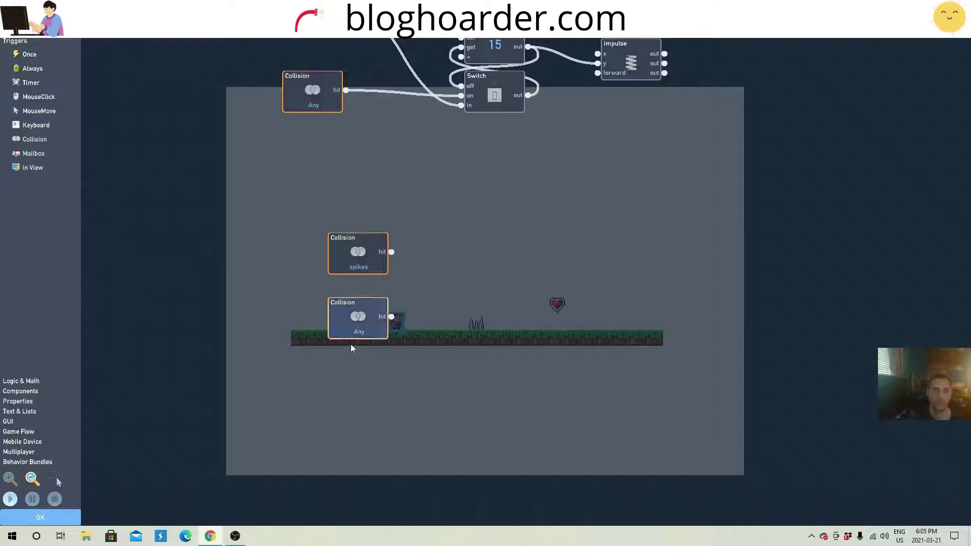
Set the lower Collision trigger to collide with heart
{"action": "left_click", "coordinate": [352, 334]}
{"action": "left_click", "coordinate": [351, 150]}
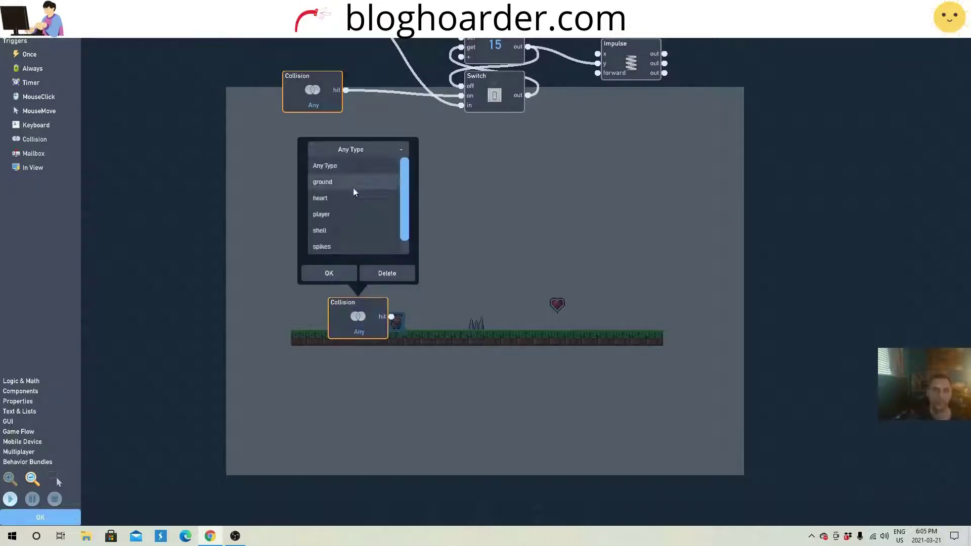
{"action": "left_click", "coordinate": [350, 199]}
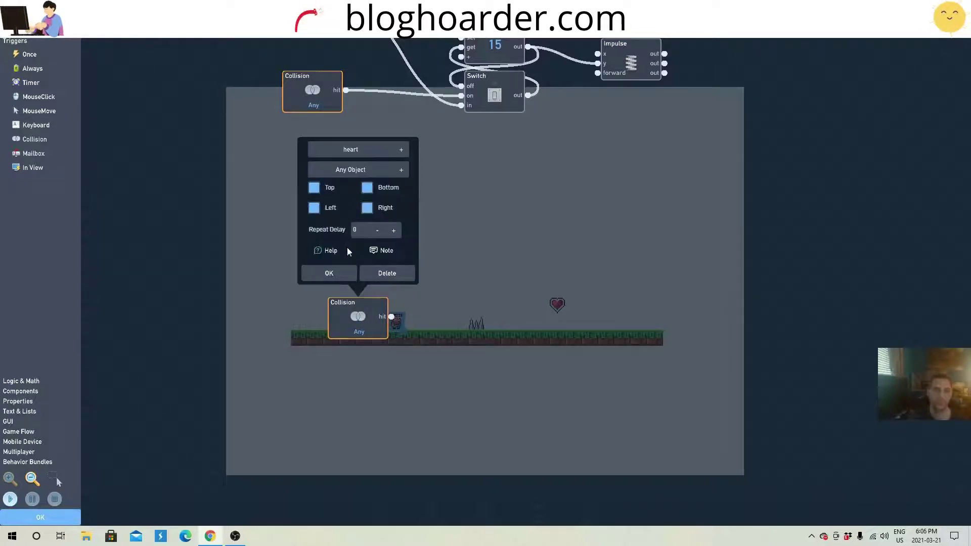
{"action": "left_click", "coordinate": [329, 273]}
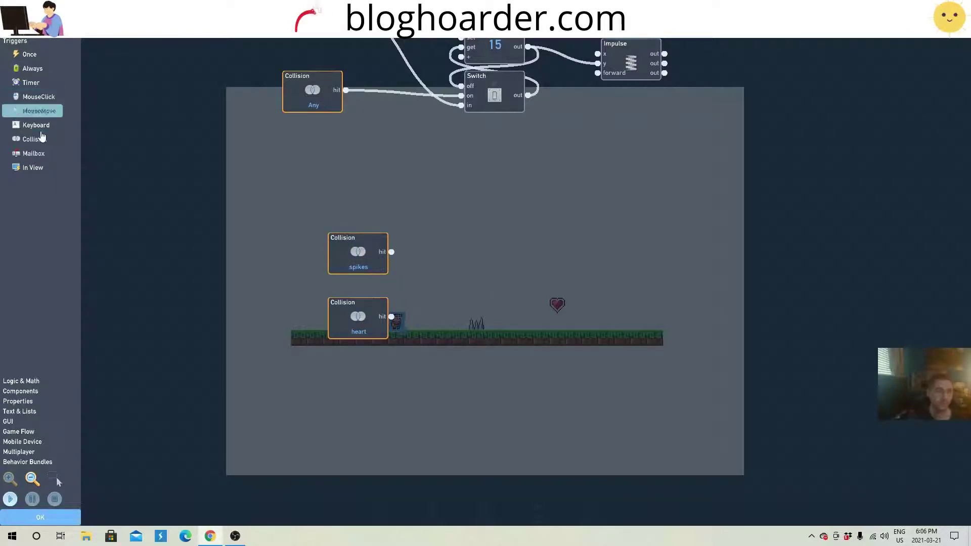
Add three Number nodes from Logic & Math and line them up beside the triggers
{"action": "left_click", "coordinate": [20, 382]}
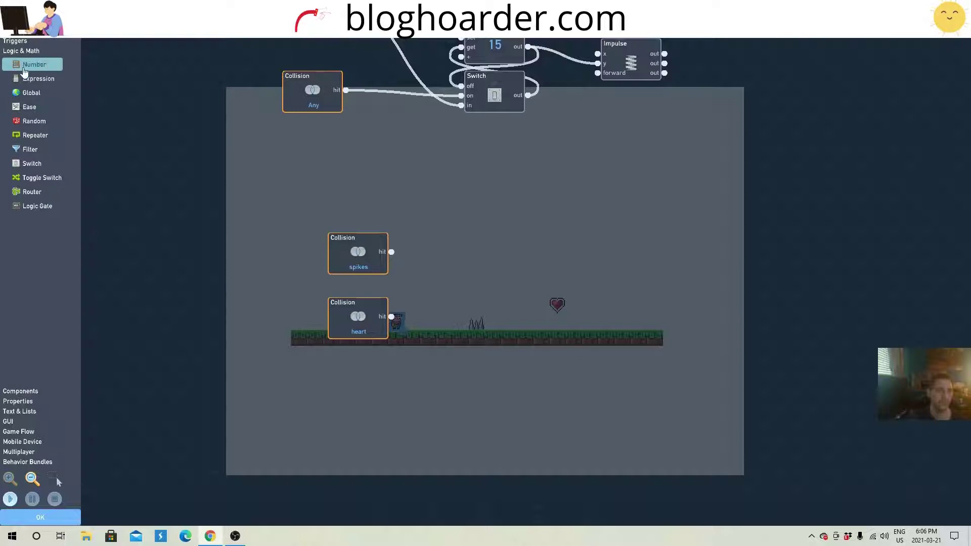
{"action": "left_click_drag", "start_coordinate": [34, 64], "coordinate": [471, 298]}
{"action": "key", "text": "ctrl+c"}
{"action": "key", "text": "ctrl+v"}
{"action": "key", "text": "ctrl+v"}
{"action": "left_click_drag", "start_coordinate": [551, 273], "coordinate": [642, 241]}
{"action": "left_click_drag", "start_coordinate": [494, 316], "coordinate": [493, 362]}
{"action": "left_click_drag", "start_coordinate": [493, 233], "coordinate": [493, 265]}
Wire the spikes collision into a -1 Number and the heart collision into a 1 Number
{"action": "left_click", "coordinate": [391, 256]}
{"action": "left_click_drag", "start_coordinate": [391, 253], "coordinate": [461, 257]}
{"action": "left_click", "coordinate": [494, 256]}
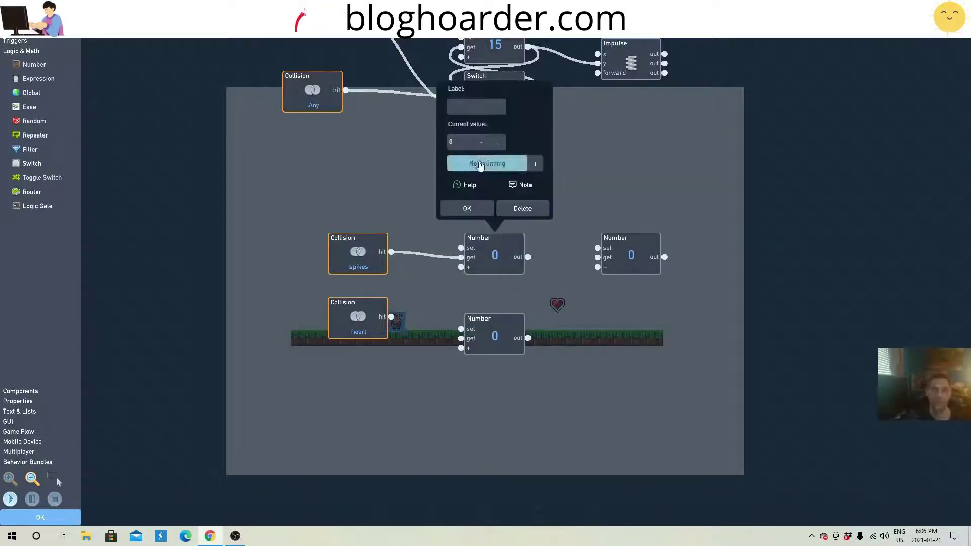
{"action": "left_click", "coordinate": [482, 142]}
{"action": "left_click", "coordinate": [467, 209]}
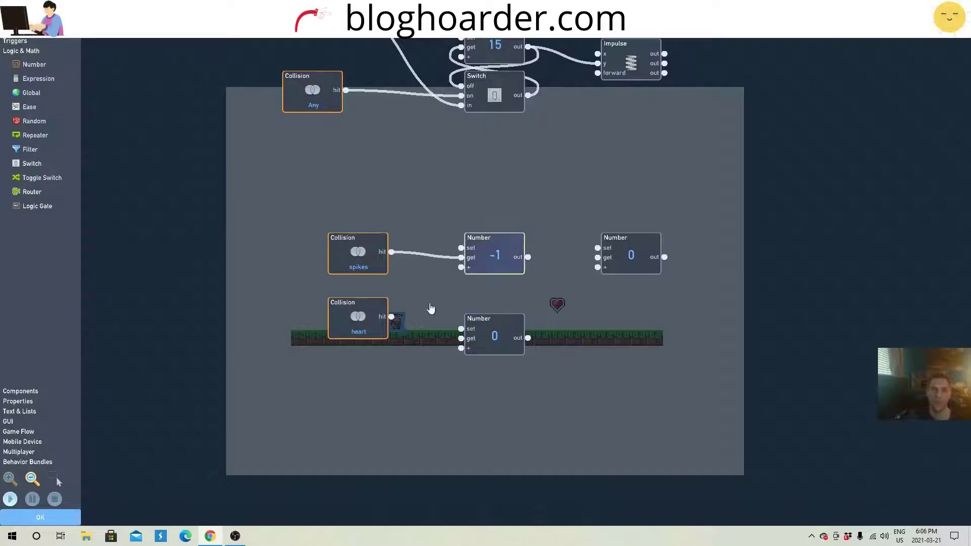
{"action": "left_click_drag", "start_coordinate": [391, 316], "coordinate": [461, 339]}
{"action": "left_click", "coordinate": [478, 346]}
{"action": "left_click", "coordinate": [498, 223]}
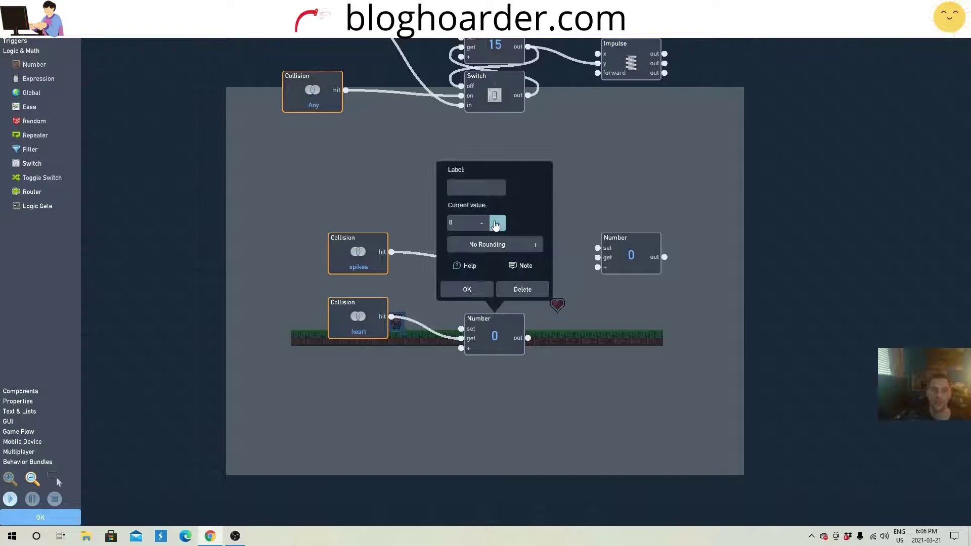
{"action": "left_click", "coordinate": [467, 289]}
Set the counter Number to 3 and feed both the -1 and 1 outputs into it
{"action": "left_click_drag", "start_coordinate": [628, 255], "coordinate": [627, 288]}
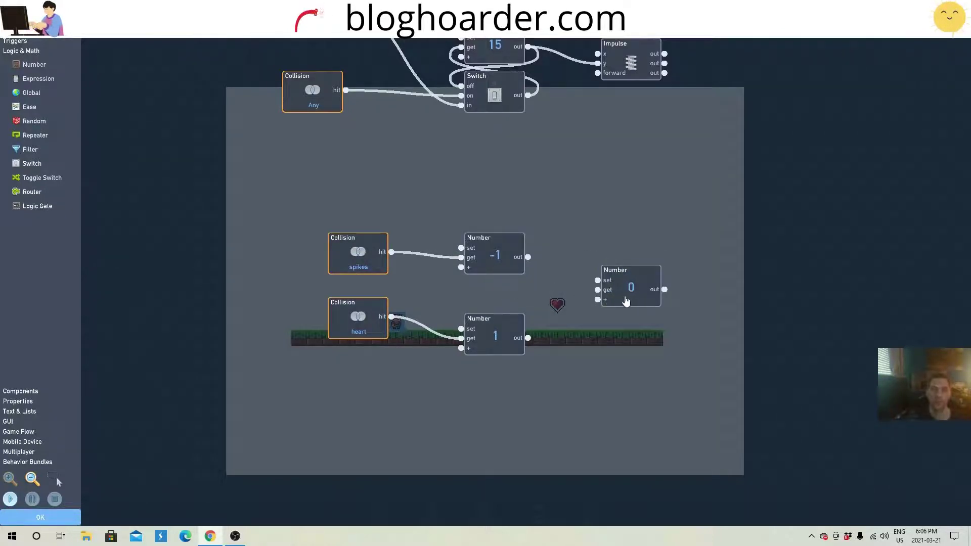
{"action": "left_click", "coordinate": [626, 297]}
{"action": "left_click", "coordinate": [633, 175]}
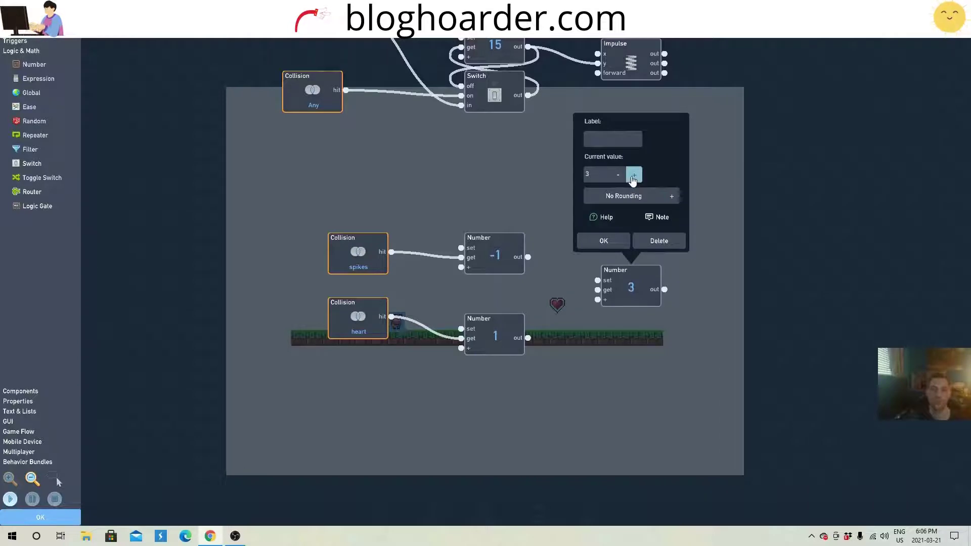
{"action": "left_click", "coordinate": [604, 241]}
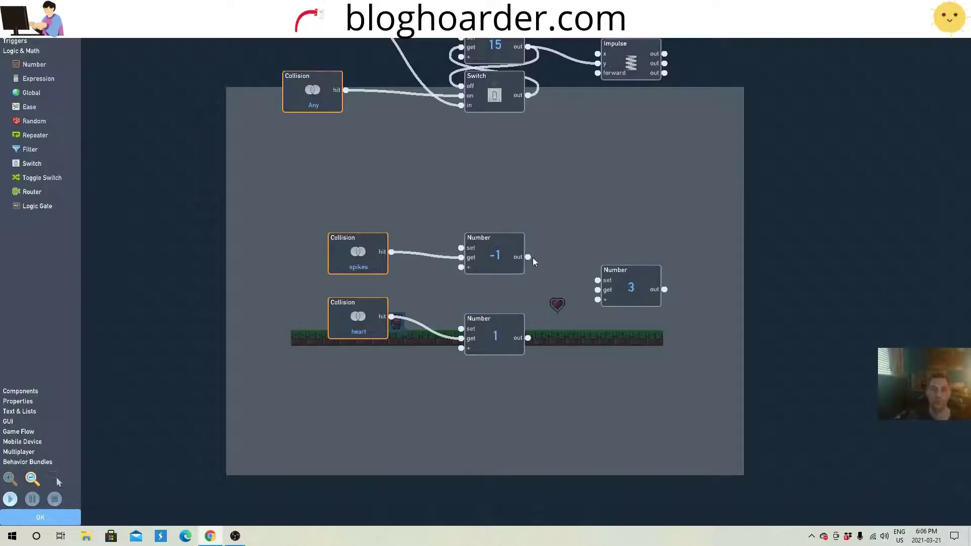
{"action": "left_click_drag", "start_coordinate": [529, 258], "coordinate": [598, 300]}
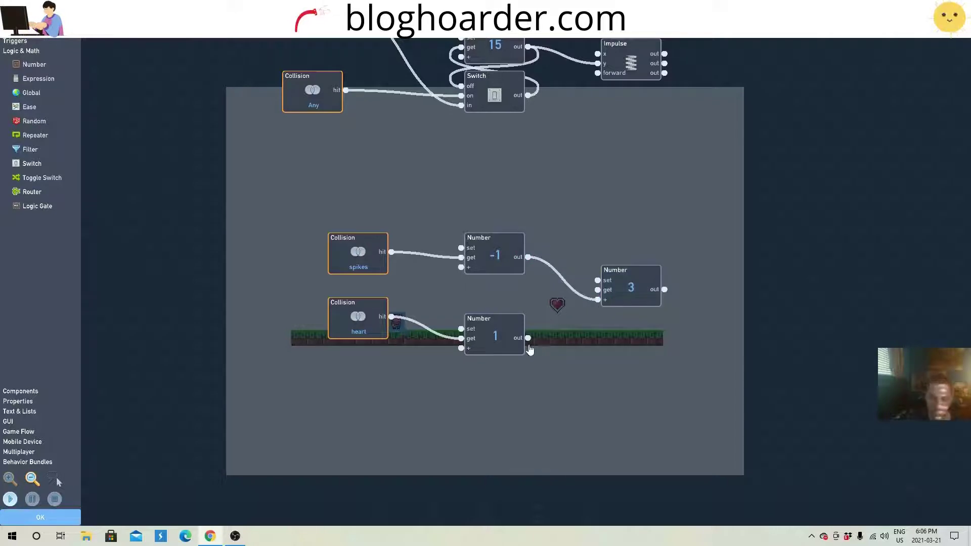
{"action": "left_click_drag", "start_coordinate": [528, 338], "coordinate": [599, 301]}
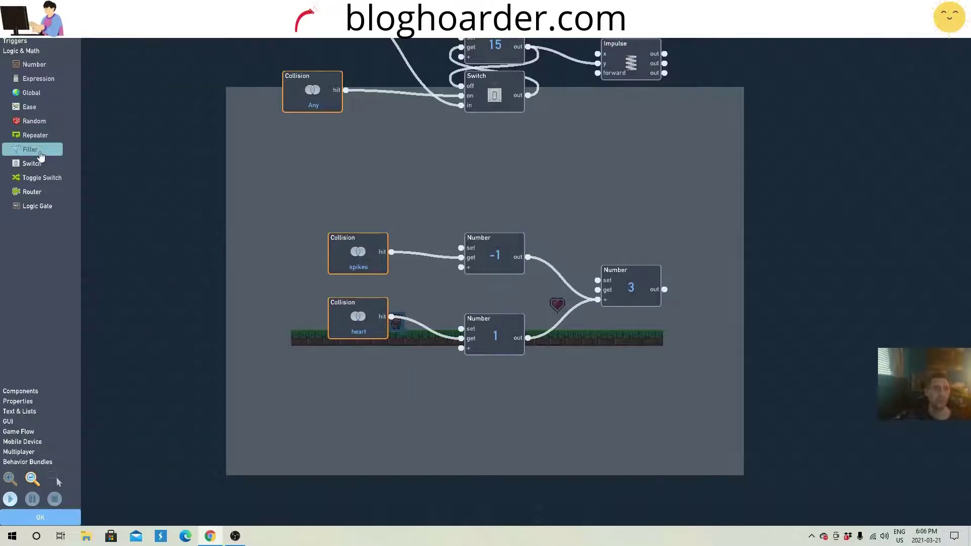
Add a Filter, a Next Level node, a Label and an Always trigger beside the number nodes
{"action": "left_click_drag", "start_coordinate": [38, 151], "coordinate": [781, 355]}
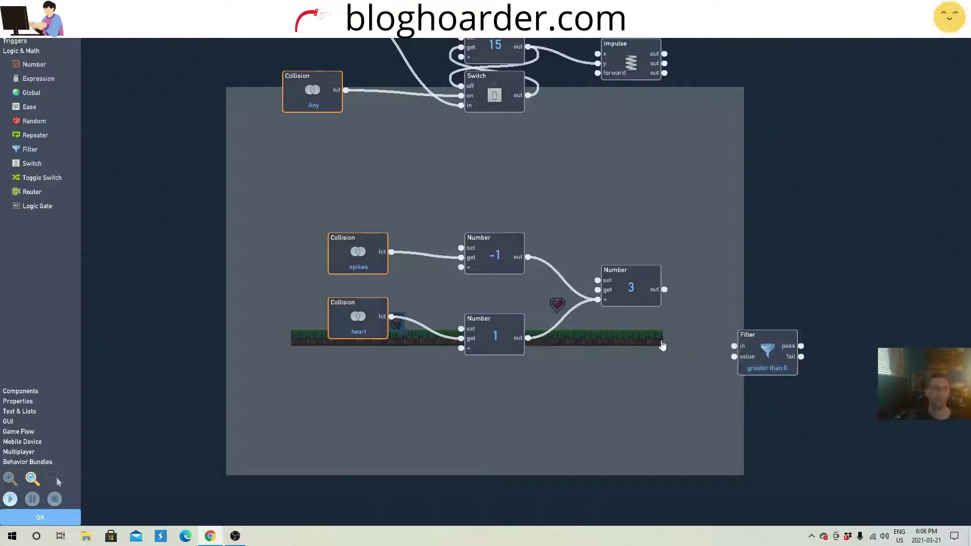
{"action": "left_click", "coordinate": [25, 433]}
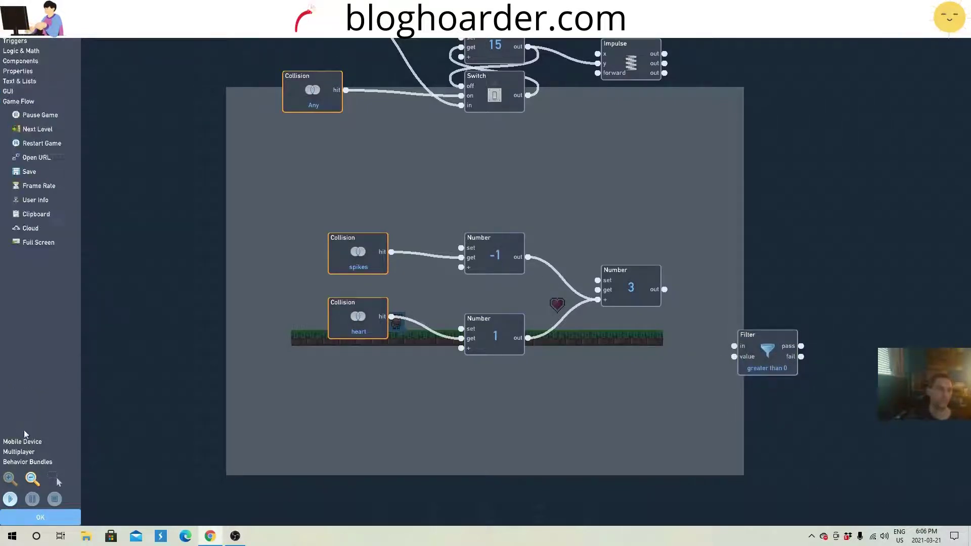
{"action": "left_click_drag", "start_coordinate": [37, 129], "coordinate": [916, 371]}
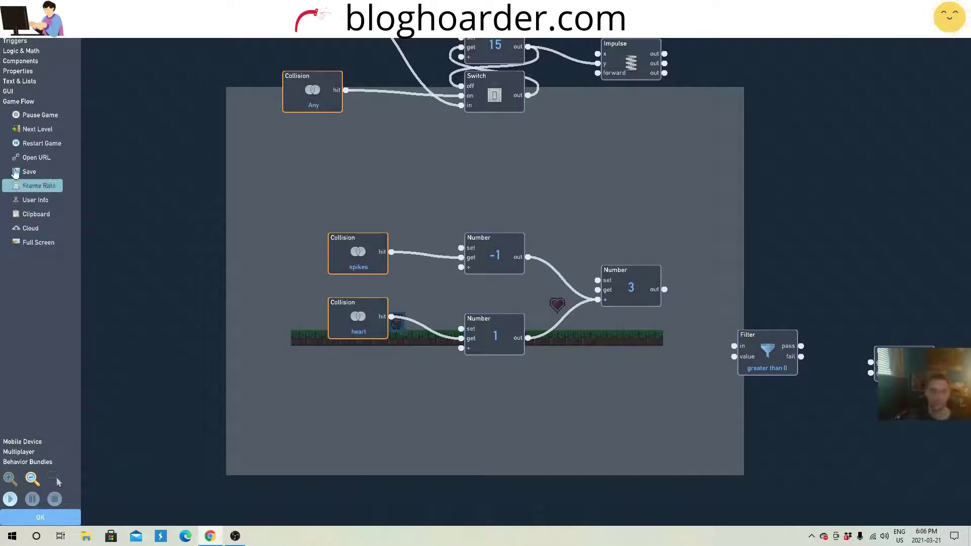
{"action": "left_click", "coordinate": [9, 92]}
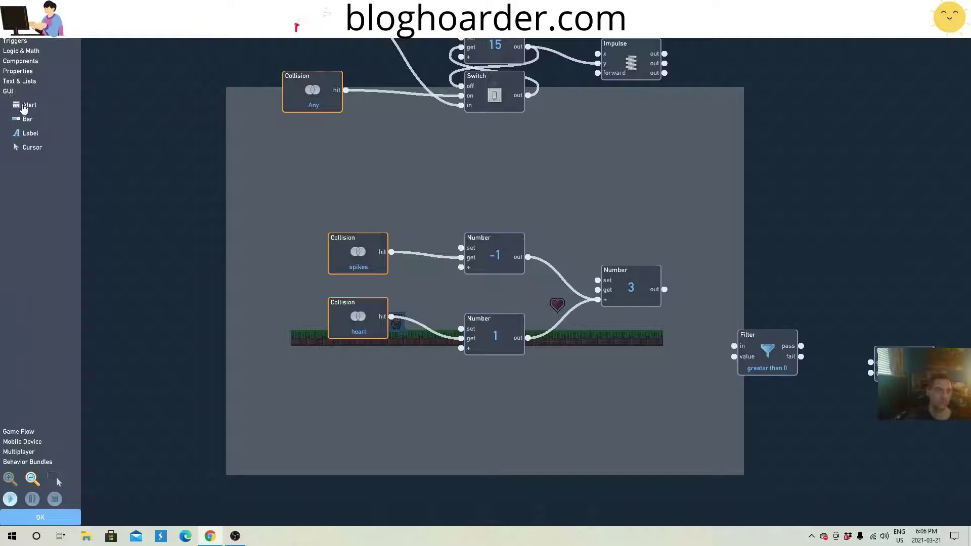
{"action": "left_click_drag", "start_coordinate": [30, 133], "coordinate": [866, 242]}
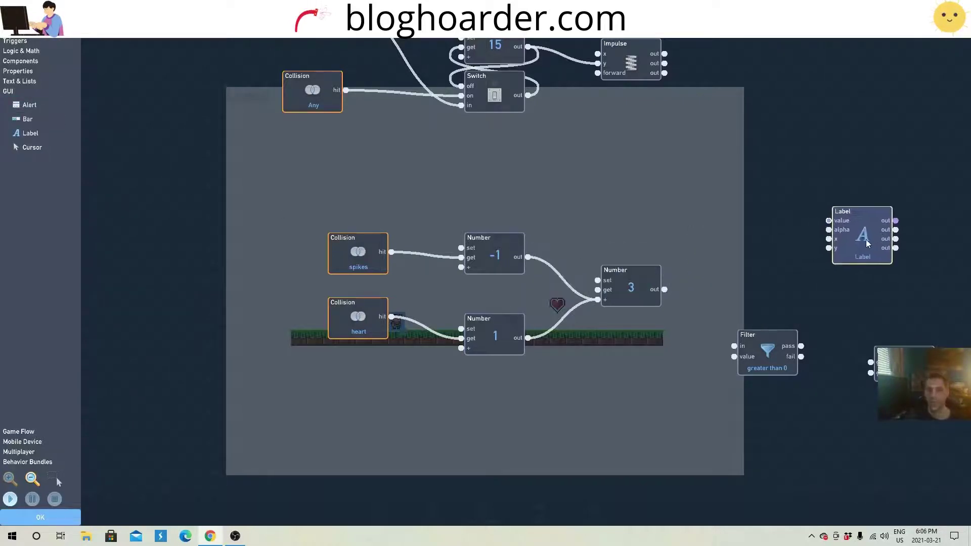
{"action": "left_click", "coordinate": [17, 43]}
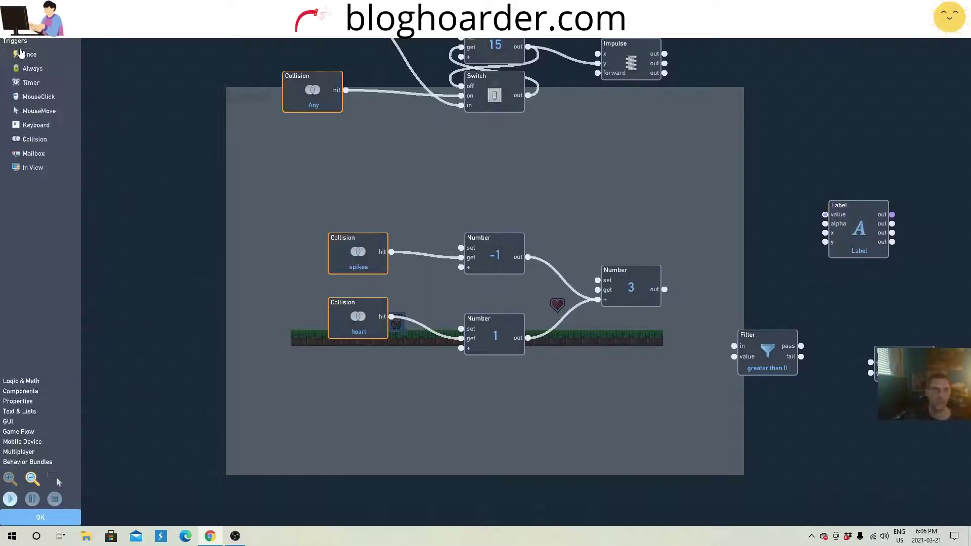
{"action": "left_click_drag", "start_coordinate": [32, 69], "coordinate": [825, 216]}
Clear the Label's default text
{"action": "left_click", "coordinate": [856, 241]}
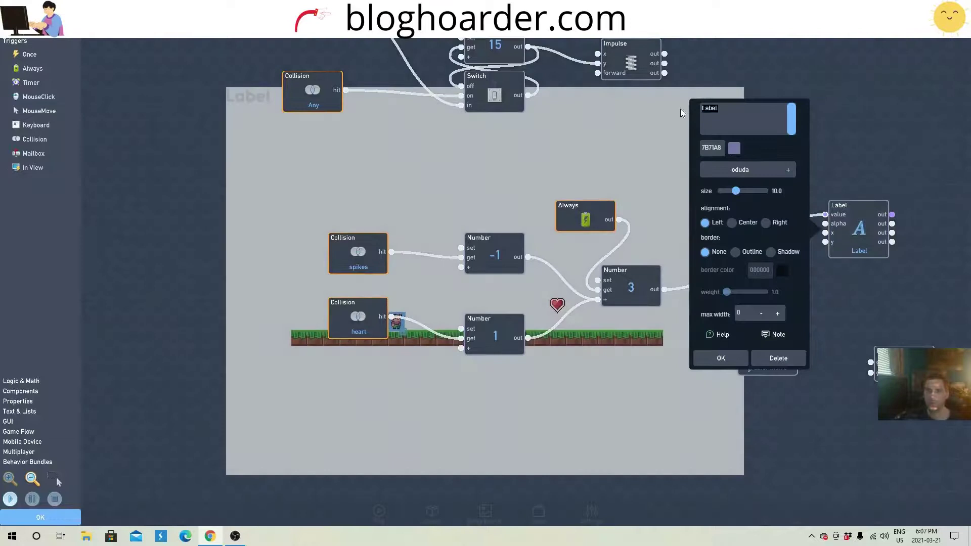
{"action": "key", "text": "BackSpace"}
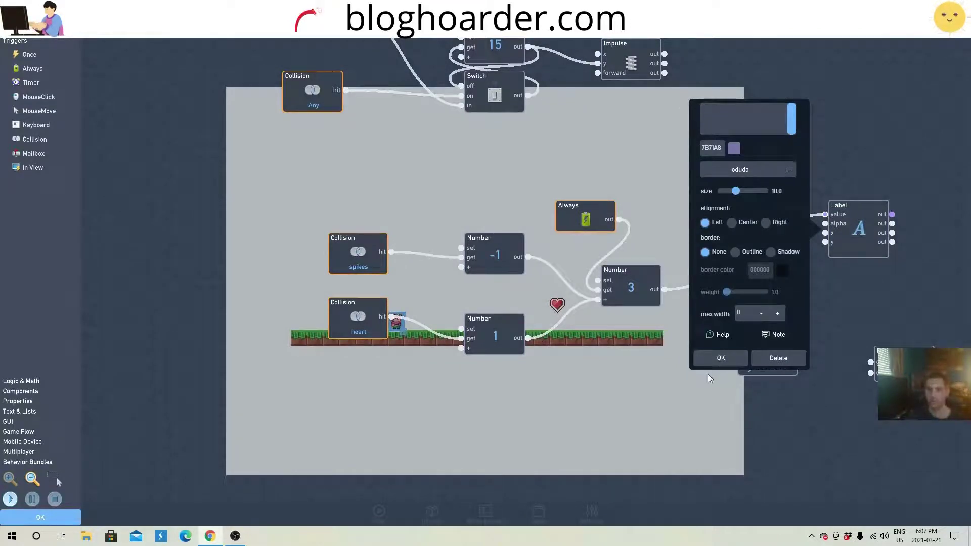
{"action": "left_click", "coordinate": [720, 358]}
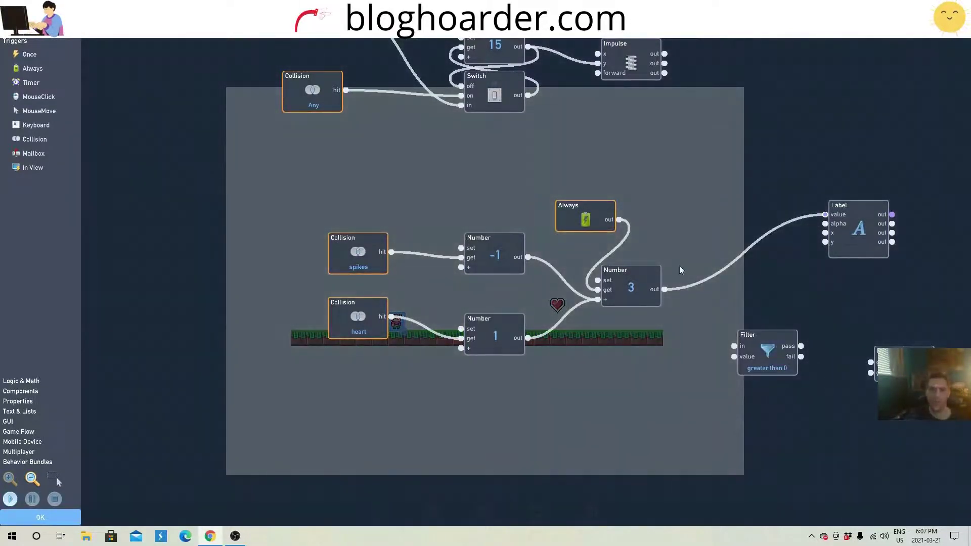
Make the Filter pass values less than 1 and feed the health counter into it
{"action": "left_click", "coordinate": [767, 353]}
{"action": "left_click", "coordinate": [743, 242]}
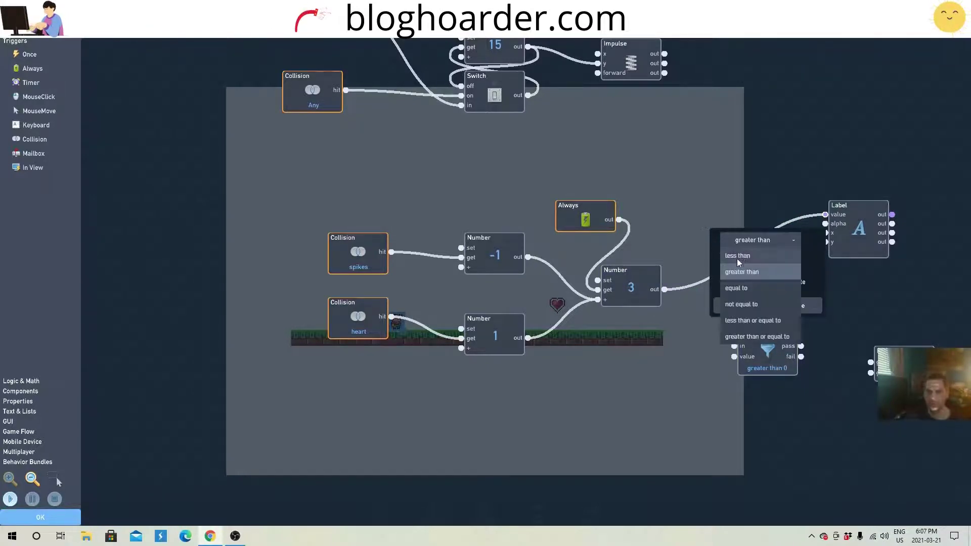
{"action": "left_click", "coordinate": [737, 256]}
{"action": "left_click", "coordinate": [763, 260]}
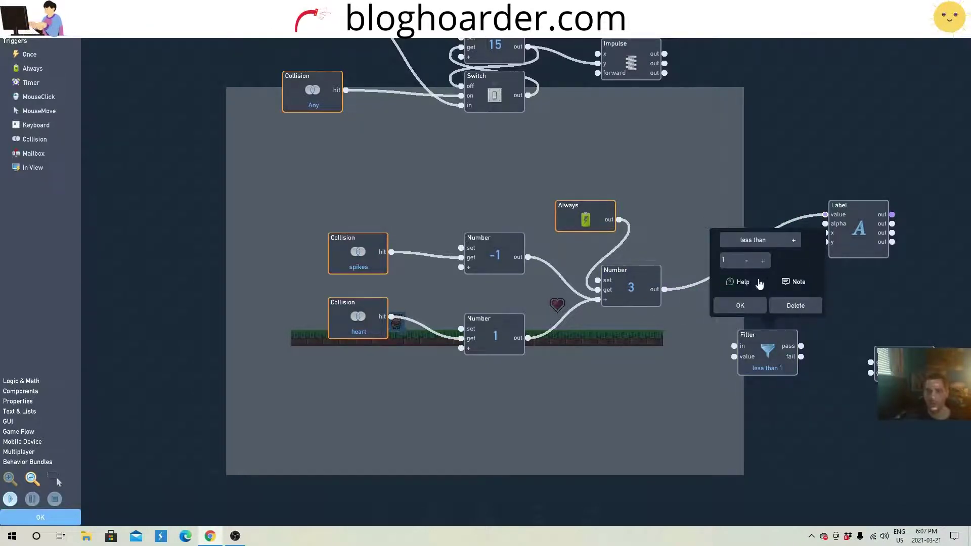
{"action": "left_click", "coordinate": [755, 307]}
{"action": "left_click_drag", "start_coordinate": [665, 290], "coordinate": [735, 347]}
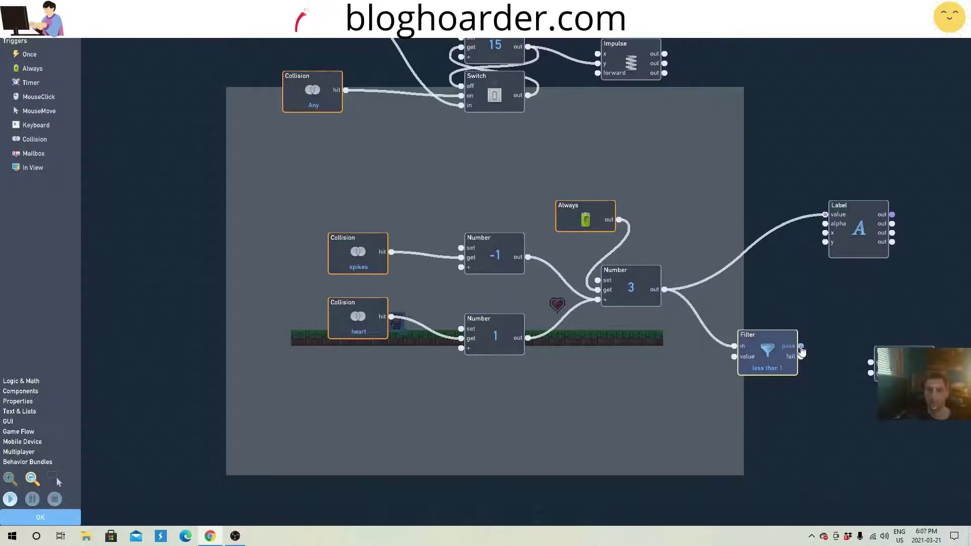
Wire the Filter's pass output to the level node set to Restart Current
{"action": "left_click_drag", "start_coordinate": [801, 349], "coordinate": [871, 362]}
{"action": "left_click", "coordinate": [885, 354]}
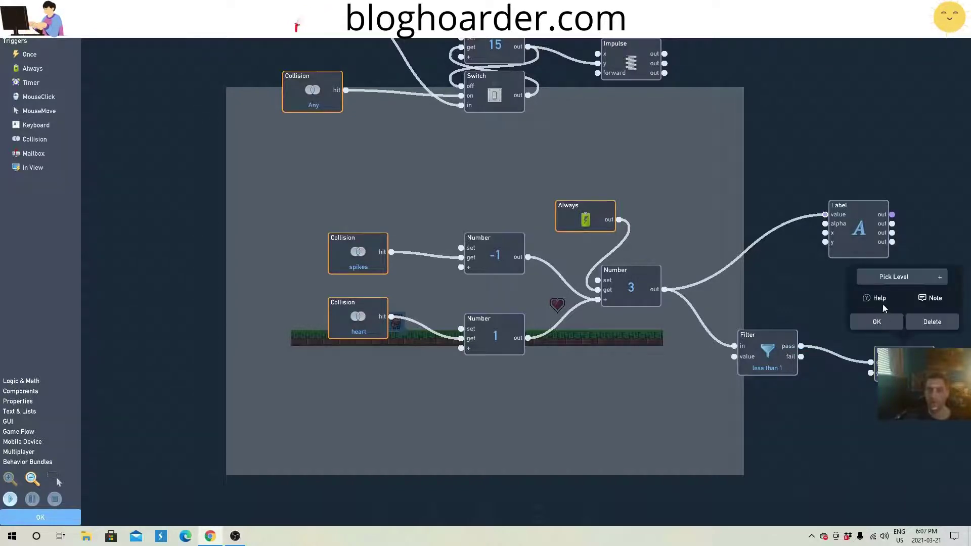
{"action": "left_click", "coordinate": [891, 287]}
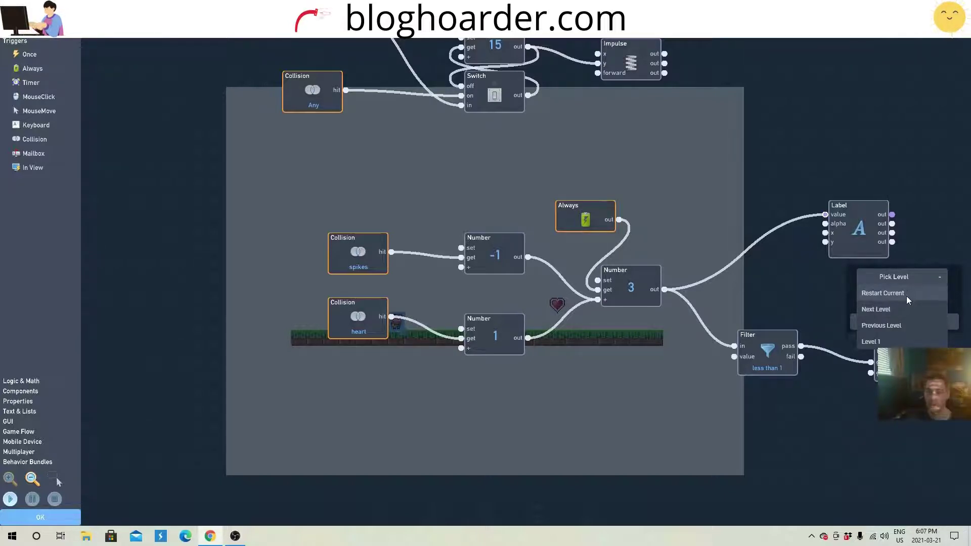
{"action": "left_click", "coordinate": [906, 297]}
{"action": "left_click", "coordinate": [875, 321]}
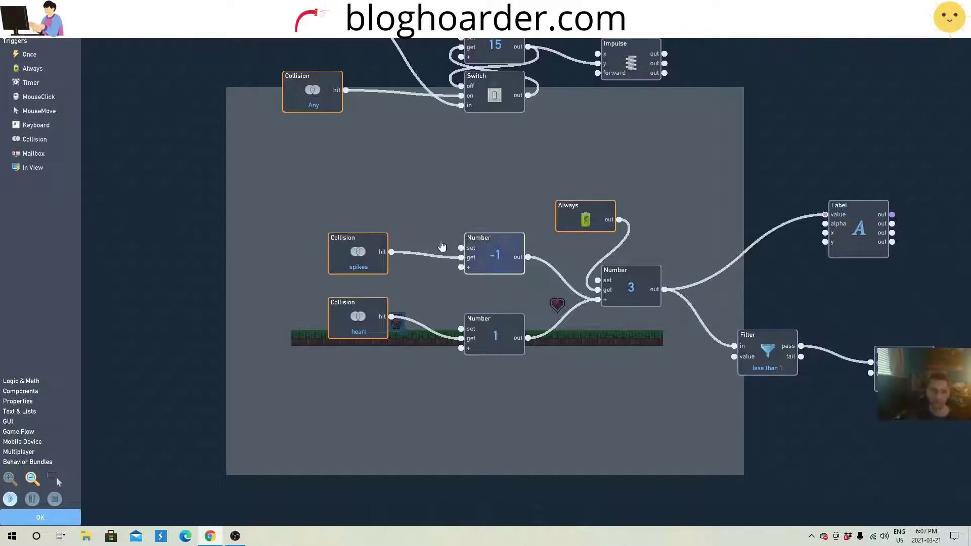
Add a second GUI Label at upper right with its text set to 'health'
{"action": "left_click_drag", "start_coordinate": [628, 417], "coordinate": [583, 410]}
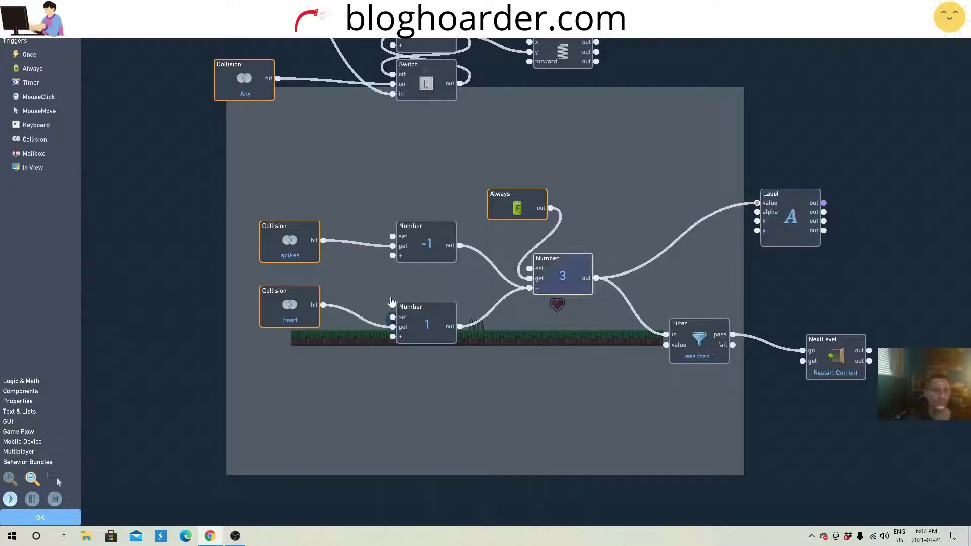
{"action": "left_click", "coordinate": [15, 425]}
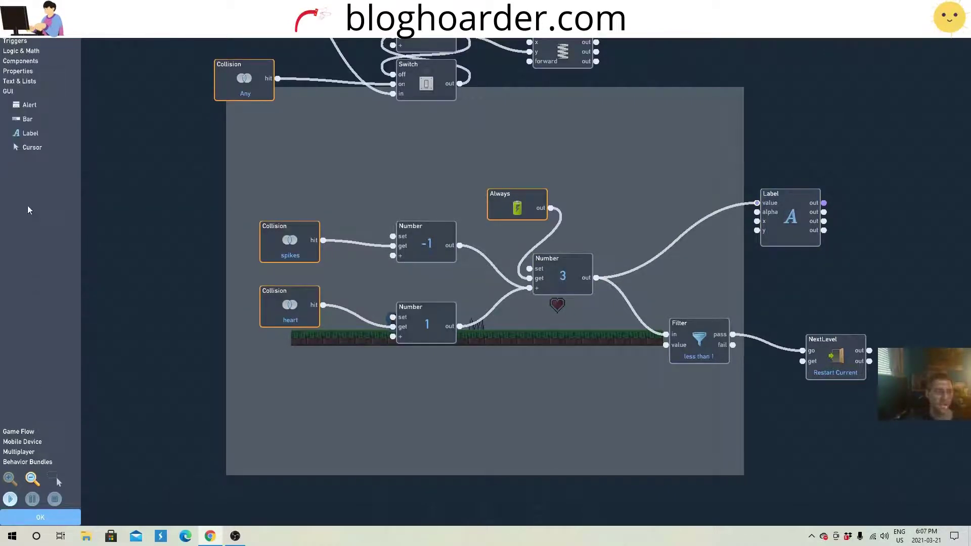
{"action": "left_click_drag", "start_coordinate": [31, 133], "coordinate": [844, 148]}
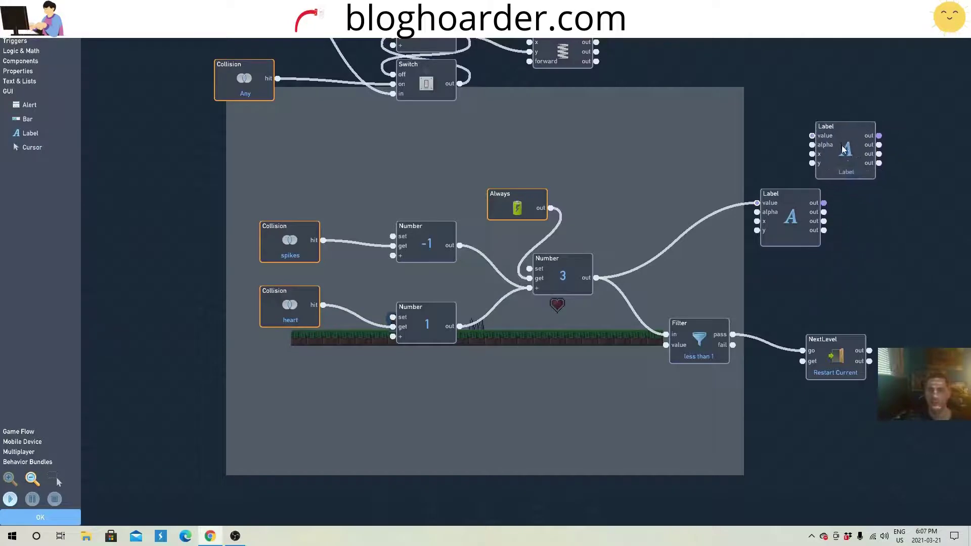
{"action": "type", "text": "health"}
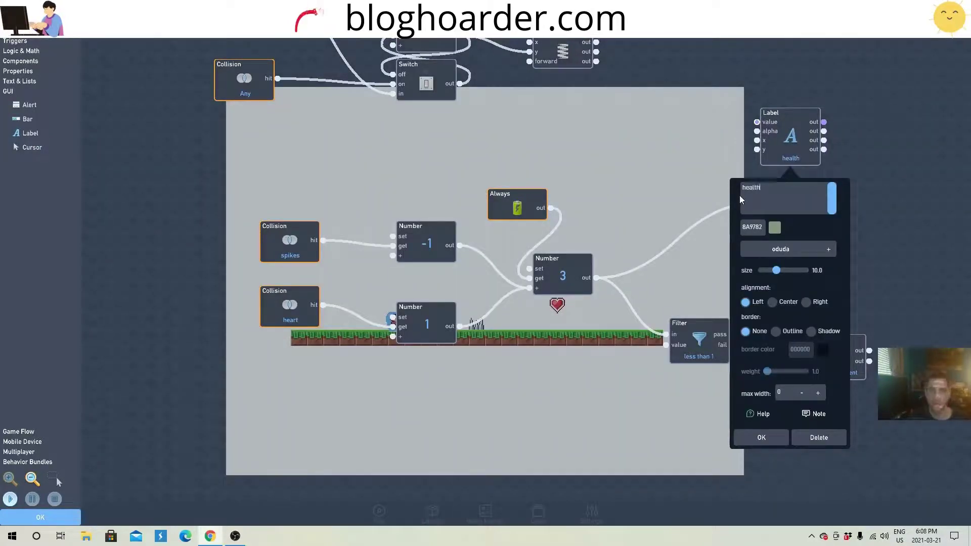
{"action": "left_click", "coordinate": [763, 436]}
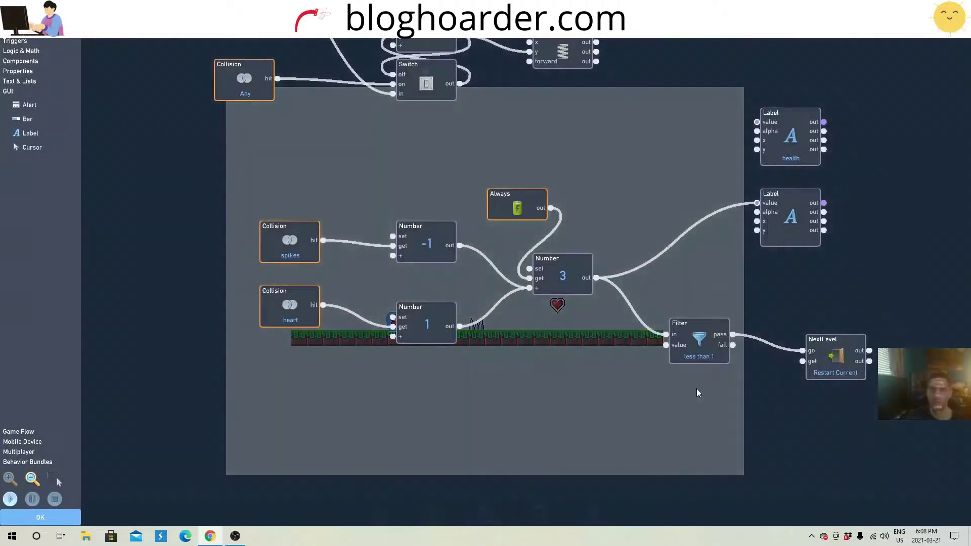
Test-play the game, then nudge the health text lower in the top-left corner
{"action": "left_click", "coordinate": [75, 516]}
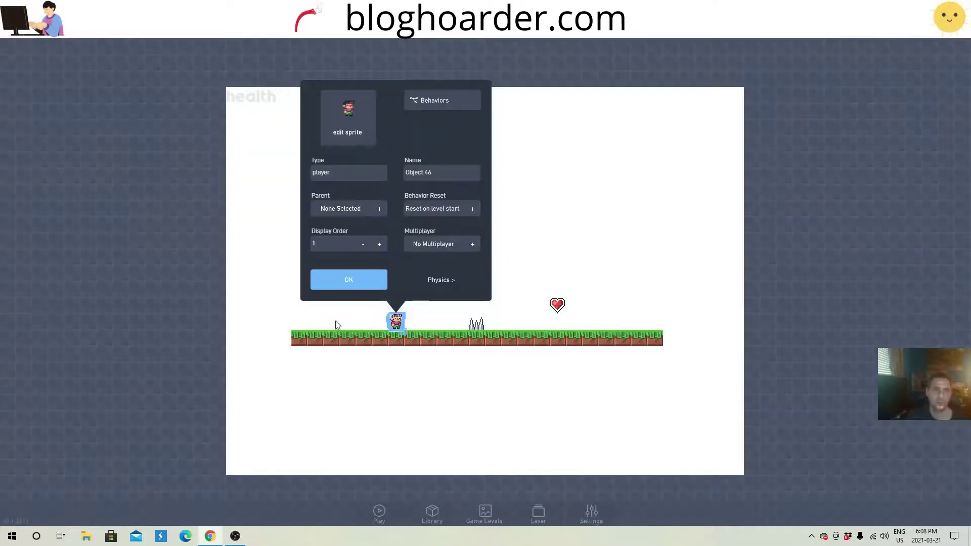
{"action": "left_click", "coordinate": [347, 282]}
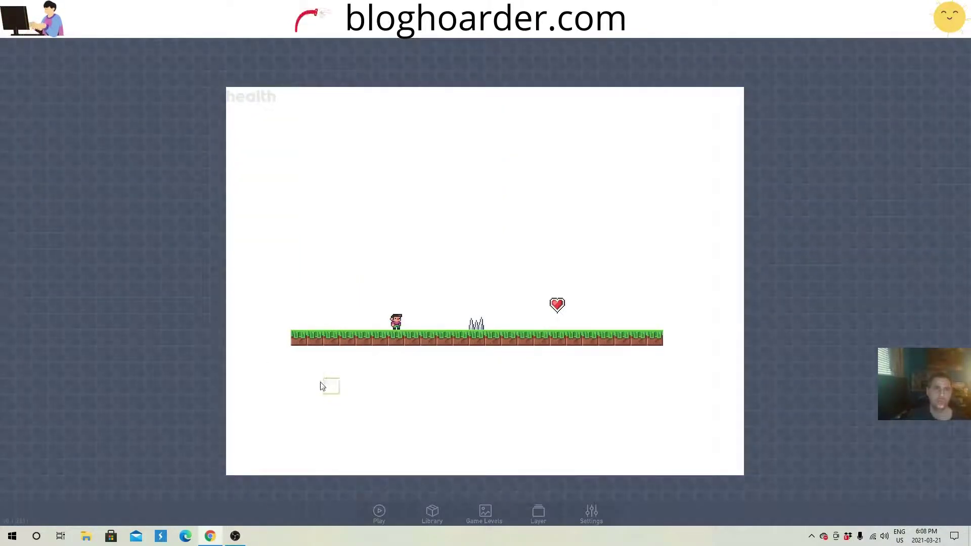
{"action": "left_click", "coordinate": [380, 512]}
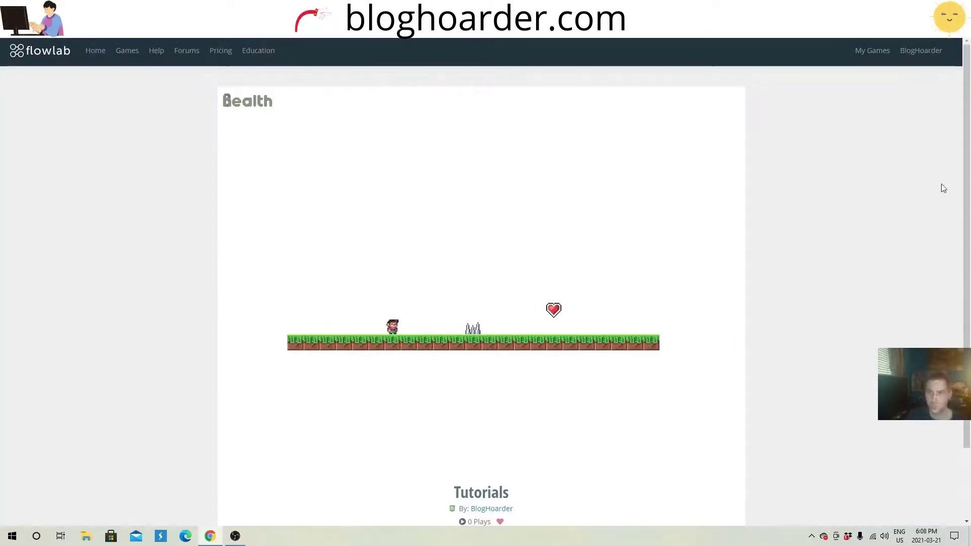
{"action": "scroll", "coordinate": [944, 188], "scroll_direction": "down", "scroll_amount": 2}
{"action": "left_click", "coordinate": [426, 501]}
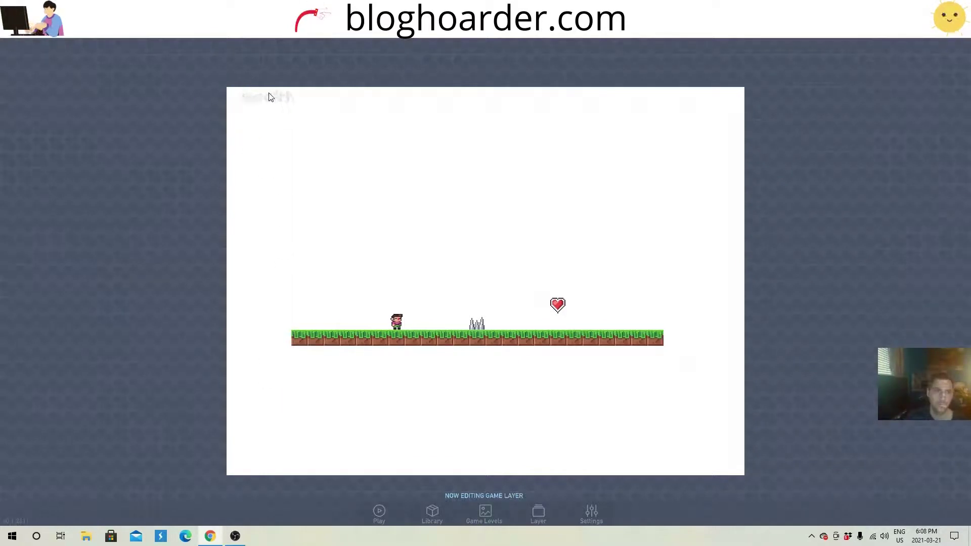
{"action": "mouse_move", "coordinate": [275, 97]}
{"action": "left_mouse_down"}
{"action": "mouse_move", "coordinate": [252, 115]}
{"action": "mouse_move", "coordinate": [249, 97]}
{"action": "mouse_move", "coordinate": [238, 99]}
{"action": "left_mouse_up"}
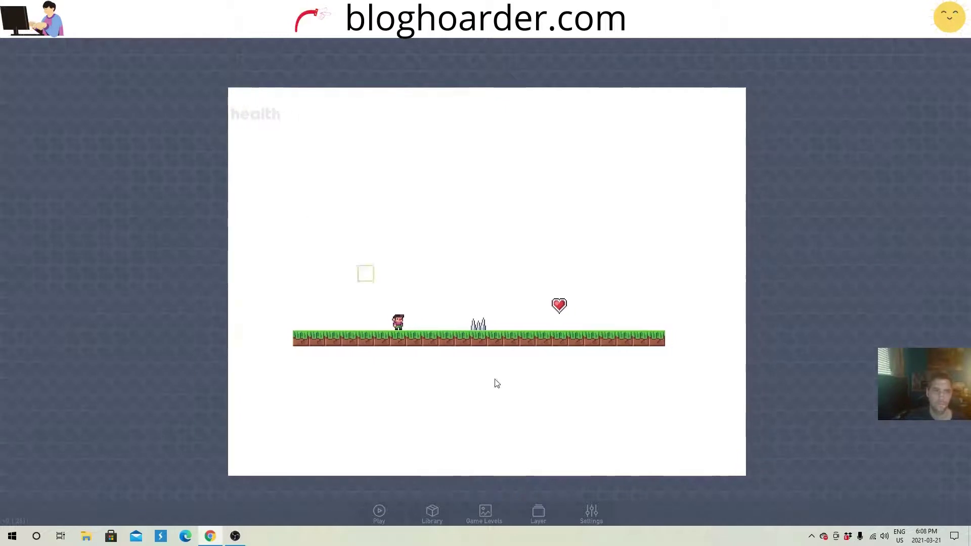
{"action": "left_click", "coordinate": [398, 322]}
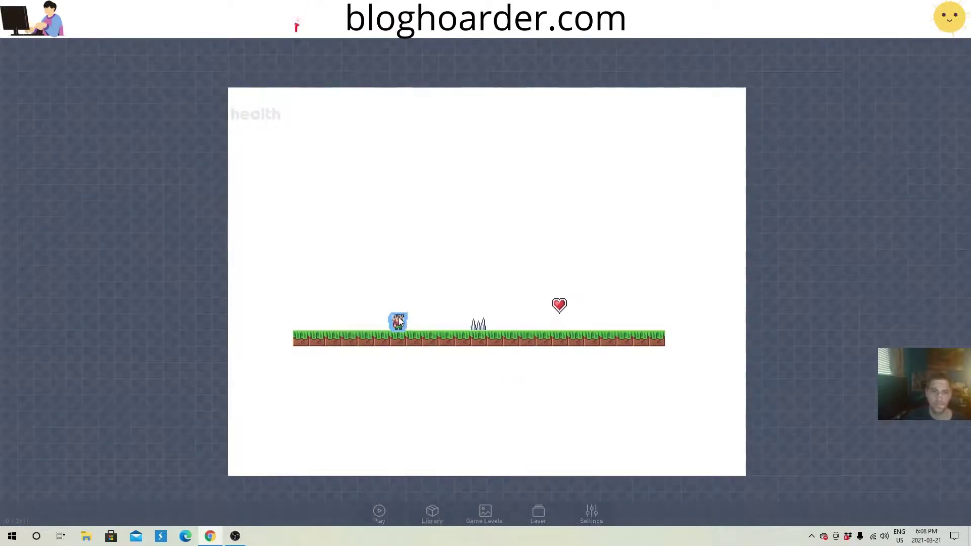
In the player's behaviors, set the counter Label's default text to 0
{"action": "left_click", "coordinate": [409, 303]}
{"action": "left_click", "coordinate": [436, 101]}
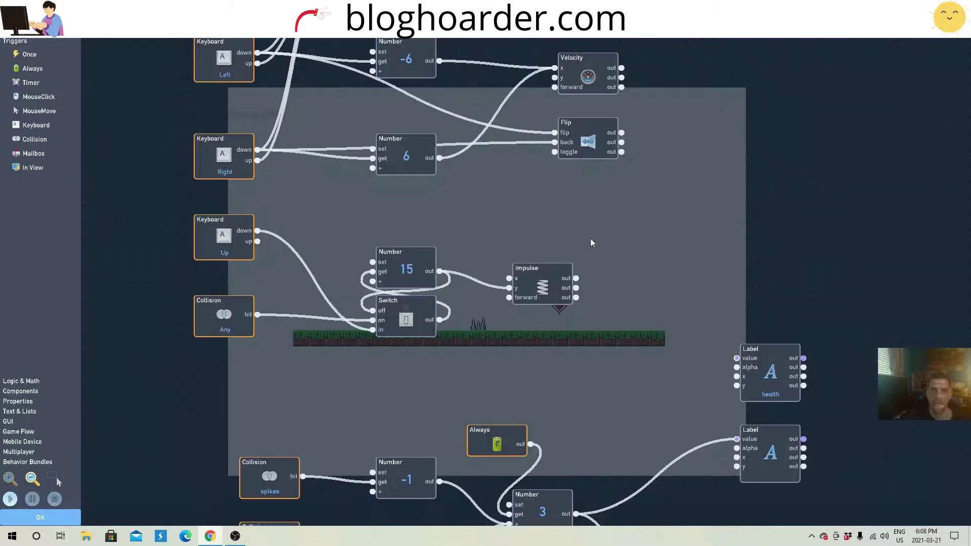
{"action": "left_click_drag", "start_coordinate": [646, 346], "coordinate": [577, 218]}
{"action": "left_click", "coordinate": [701, 328]}
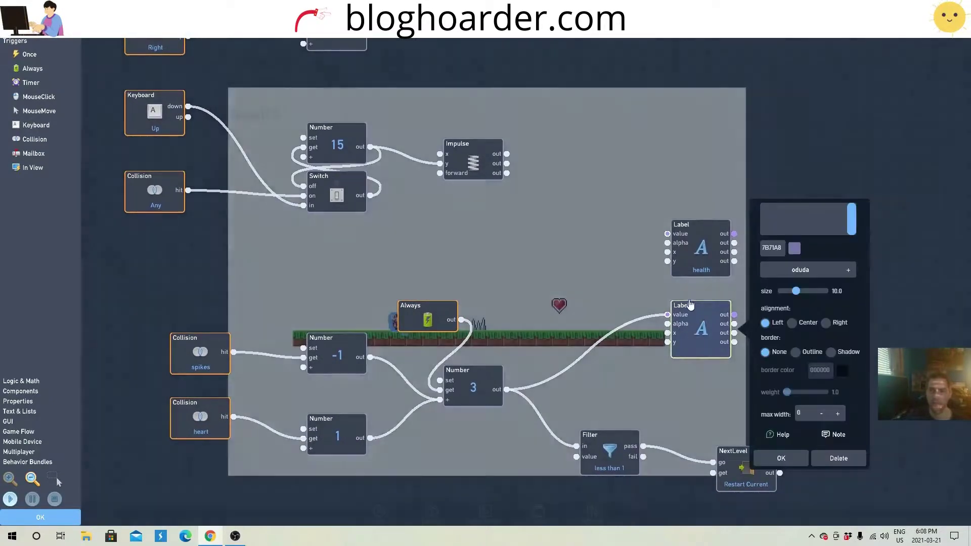
{"action": "type", "text": "0"}
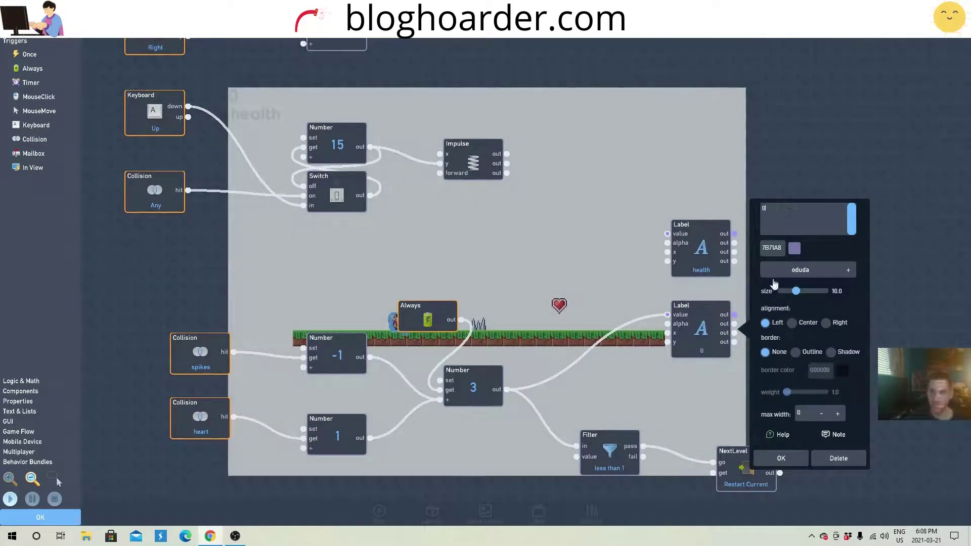
{"action": "left_click", "coordinate": [782, 458]}
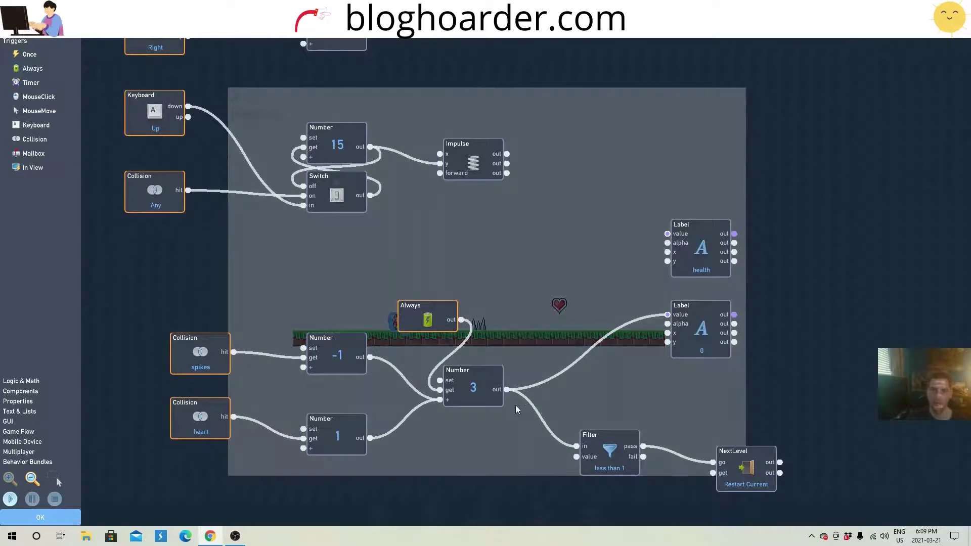
Close the player's editors, move the counter beside 'health', and run the game showing health 3
{"action": "left_click", "coordinate": [72, 515]}
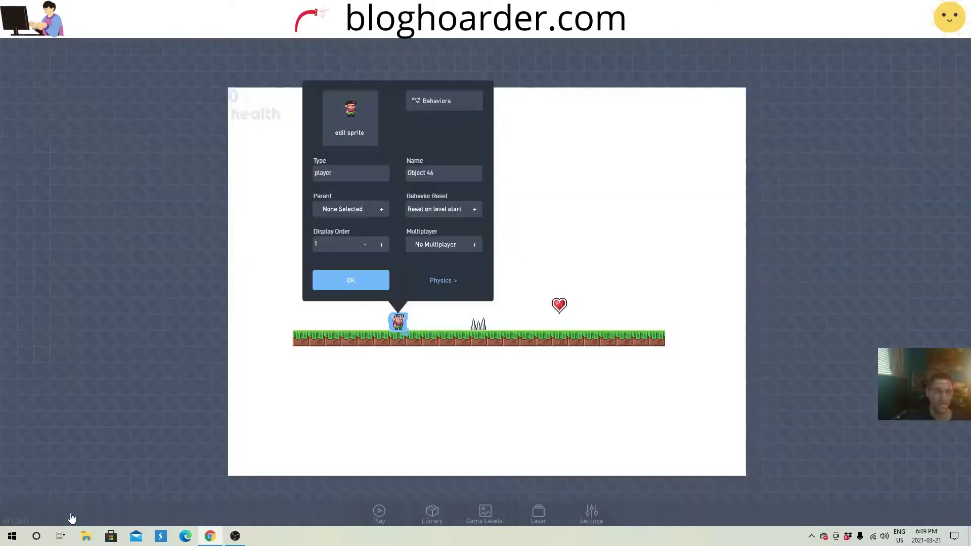
{"action": "left_click", "coordinate": [335, 284]}
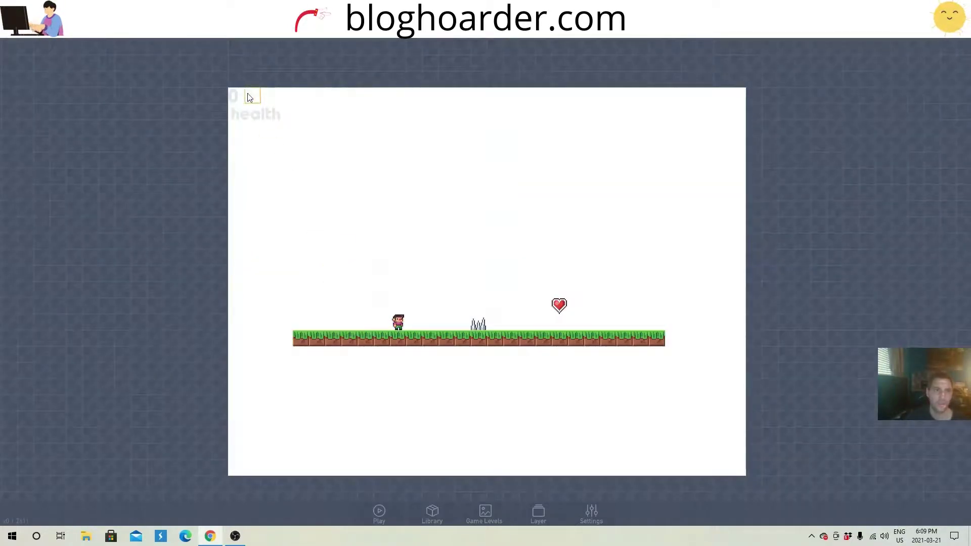
{"action": "left_click_drag", "start_coordinate": [235, 100], "coordinate": [302, 113]}
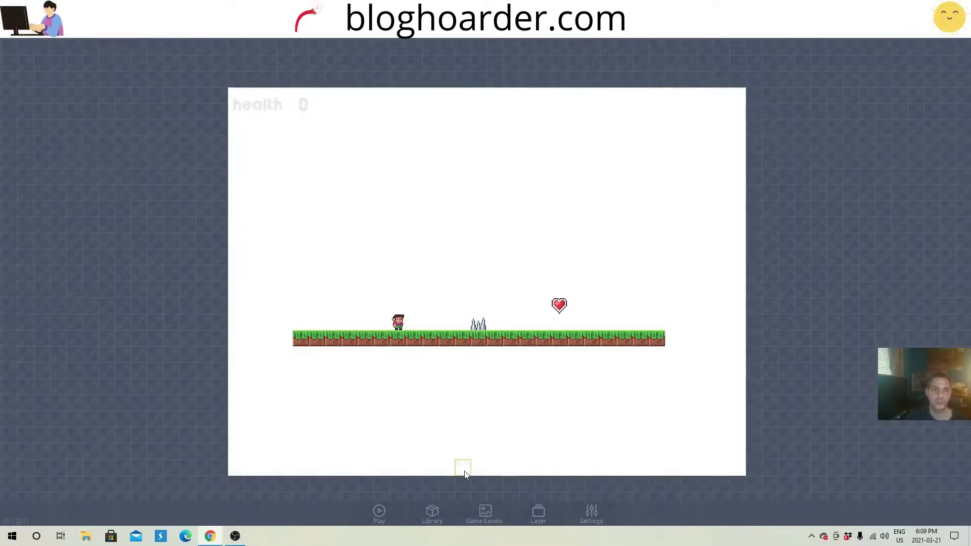
{"action": "left_click", "coordinate": [378, 512]}
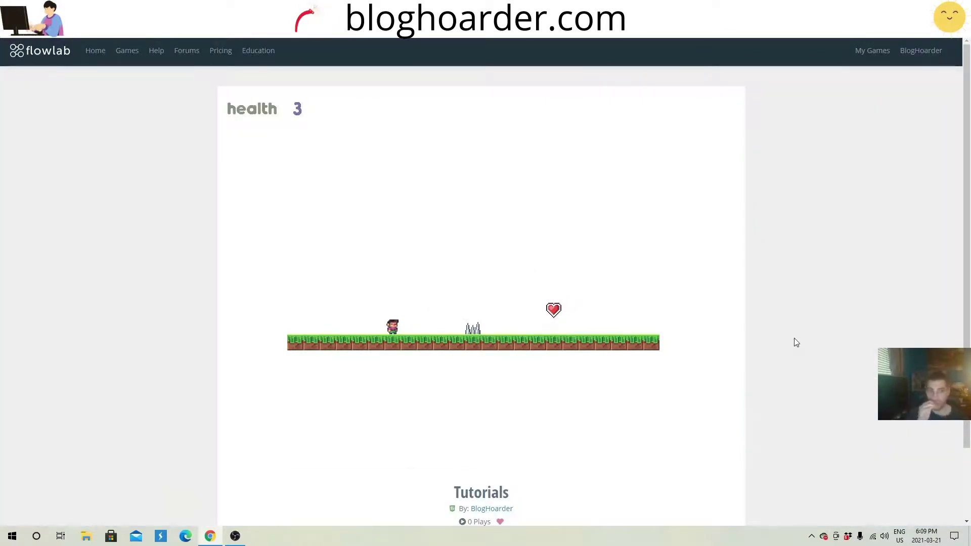
Walk the player into the spikes repeatedly to watch the health counter drop
{"action": "key", "text": "Right"}
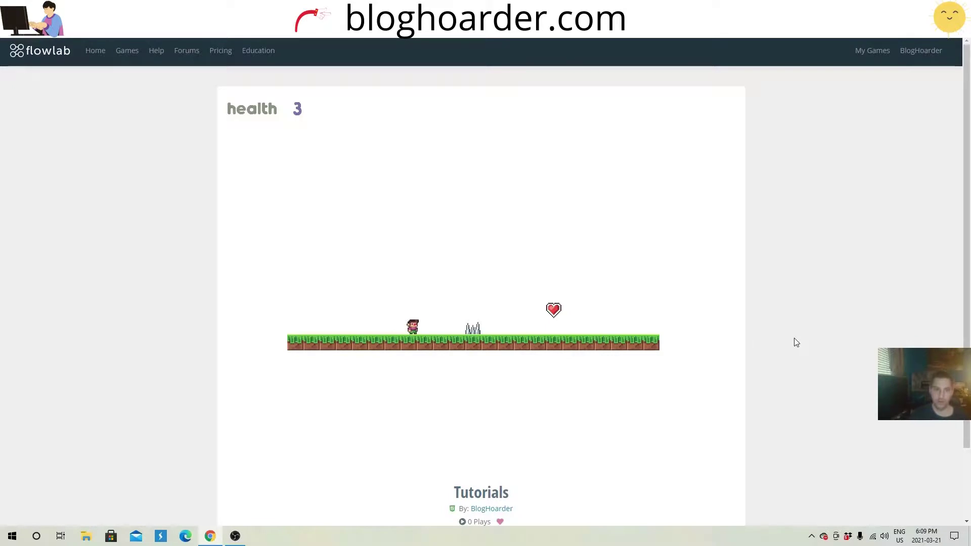
{"action": "key", "text": "Left"}
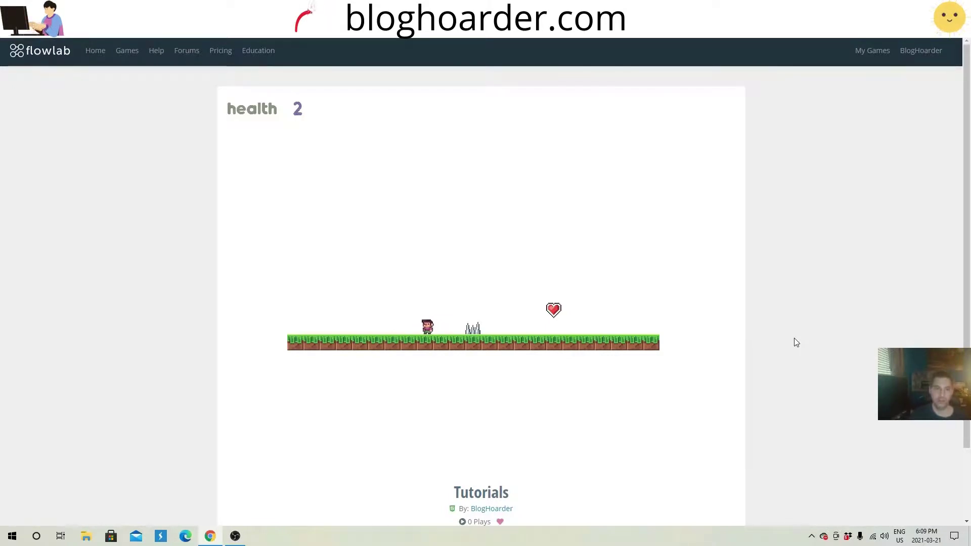
{"action": "key", "text": "Up"}
{"action": "key", "text": "Right"}
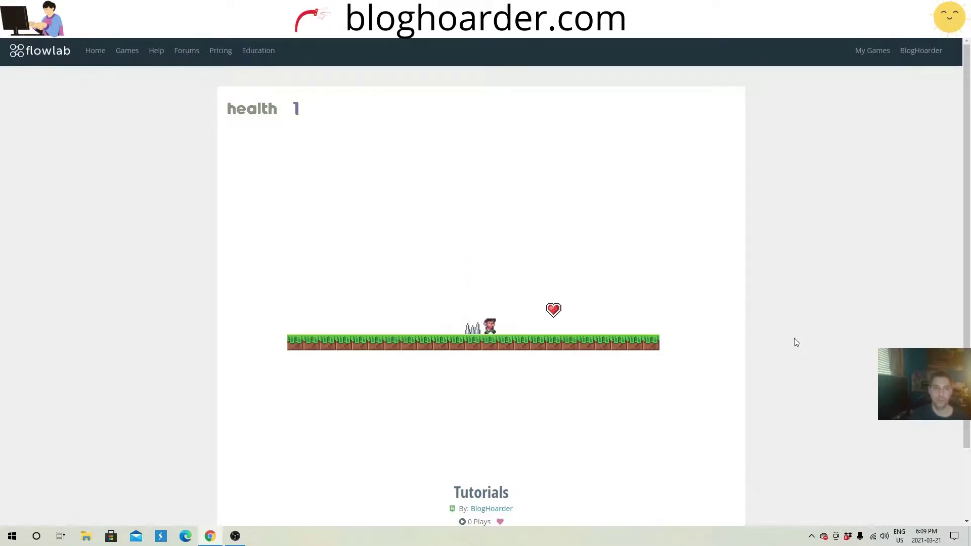
{"action": "key", "text": "Right"}
{"action": "key", "text": "Left"}
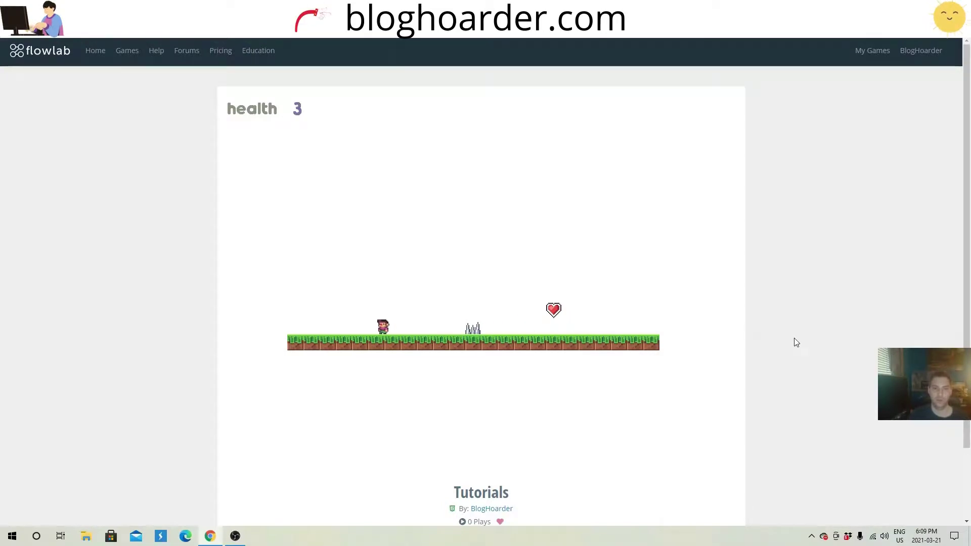
{"action": "key", "text": "Right"}
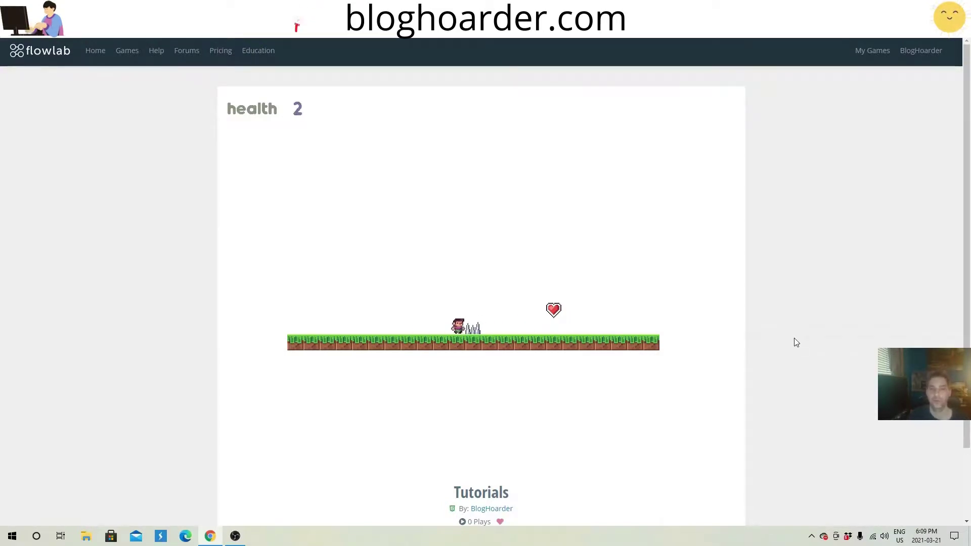
Jump over to the heart and touch it repeatedly, raising health to 5
{"action": "key", "text": "Up"}
{"action": "key", "text": "Right"}
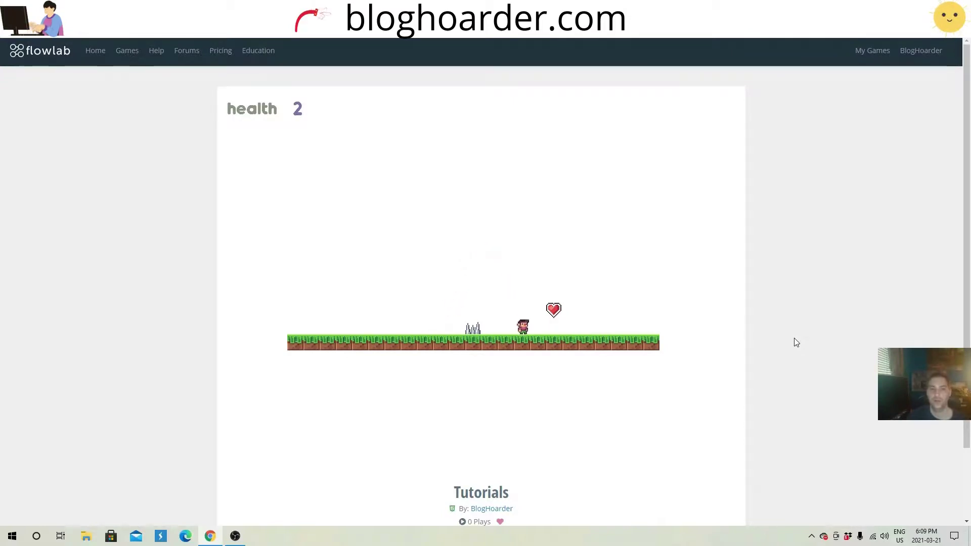
{"action": "key", "text": "Right"}
{"action": "key", "text": "Left"}
{"action": "key", "text": "Right"}
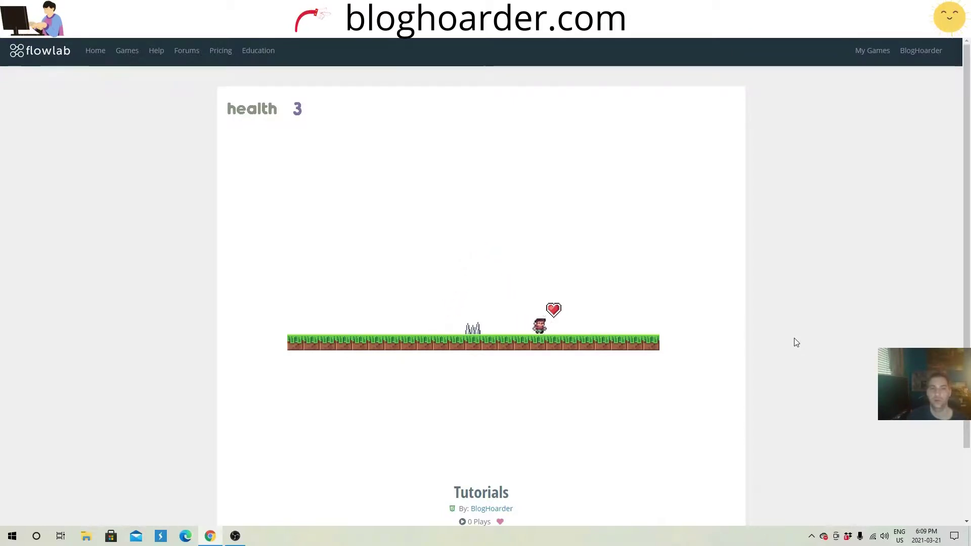
{"action": "key", "text": "Left"}
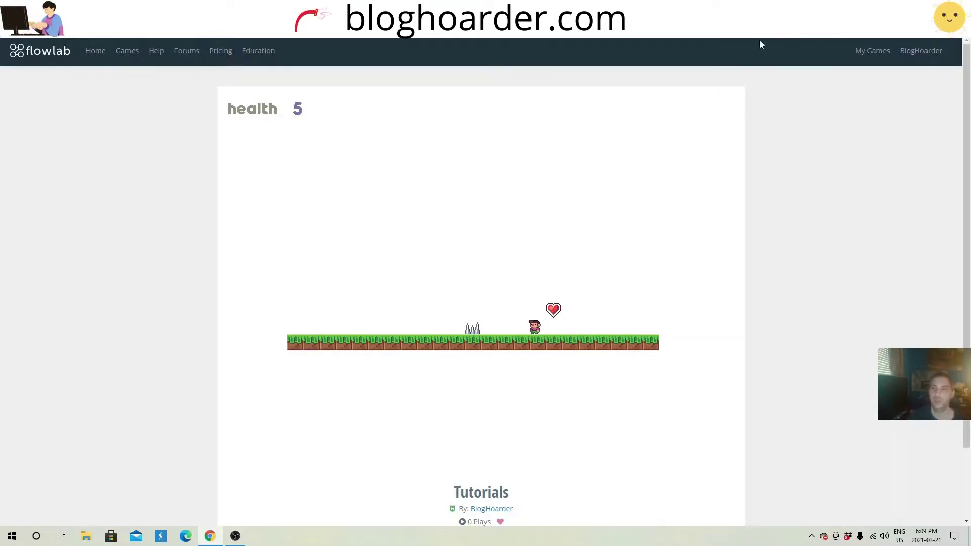
{"action": "scroll", "coordinate": [950, 277], "scroll_direction": "down", "scroll_amount": 2}
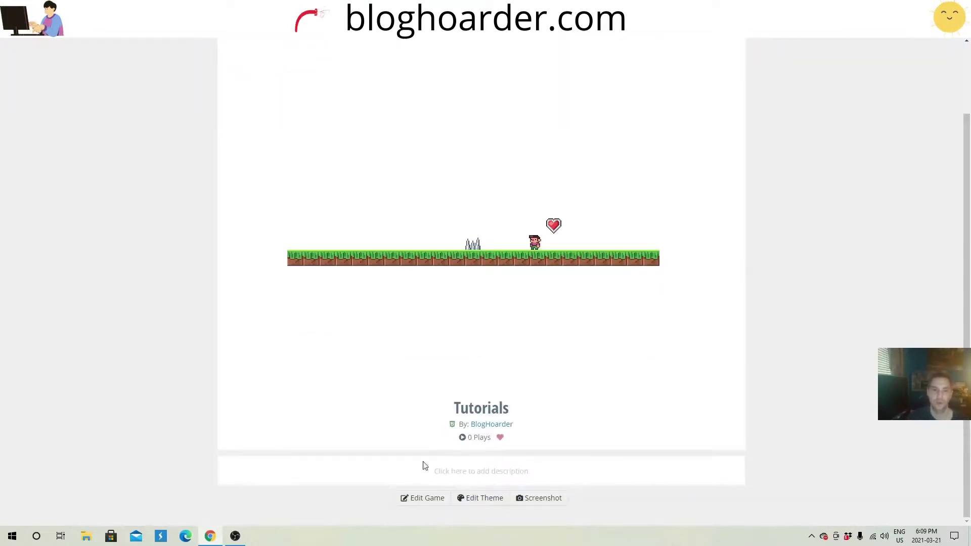
In the heart's Behaviors, add a Collision trigger that reacts only to player
{"action": "left_click", "coordinate": [423, 499]}
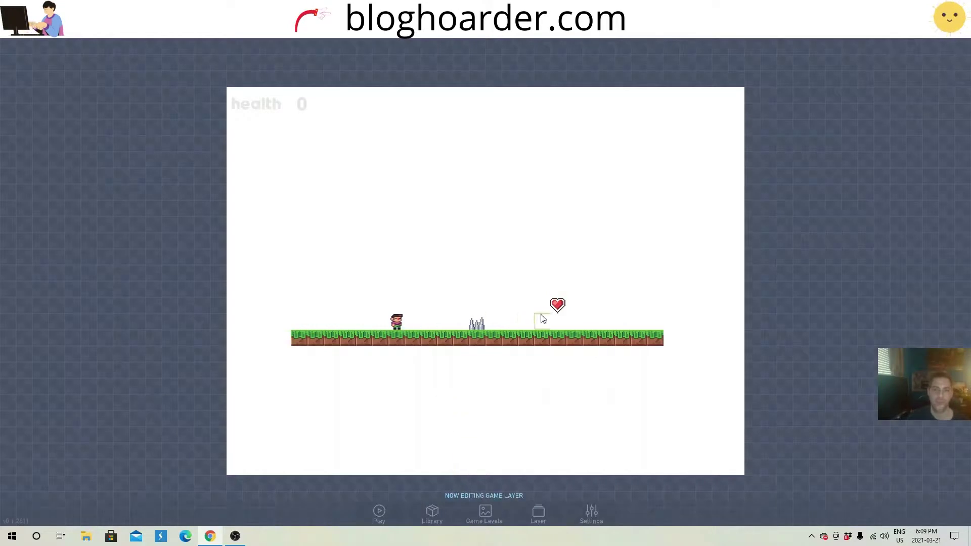
{"action": "left_click", "coordinate": [555, 307]}
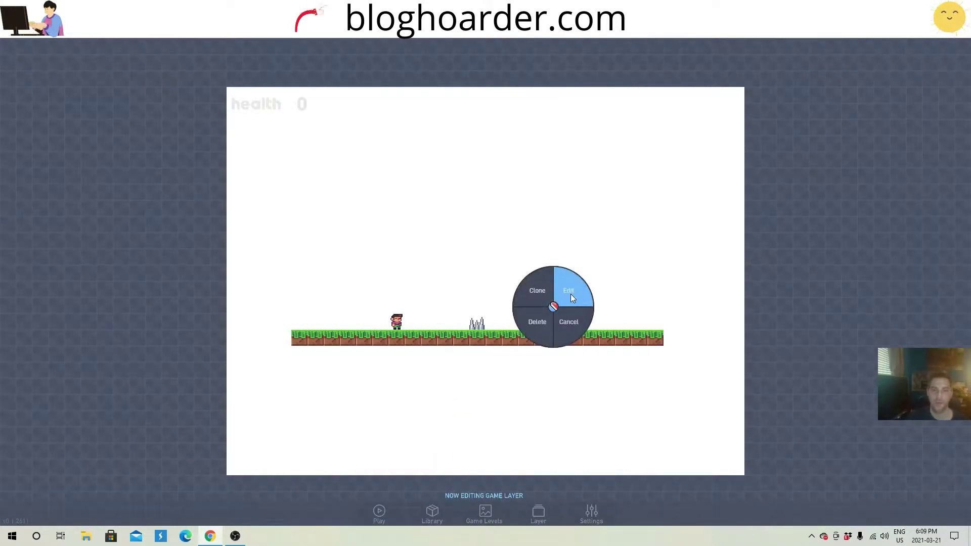
{"action": "left_click", "coordinate": [570, 294]}
{"action": "left_click", "coordinate": [589, 86]}
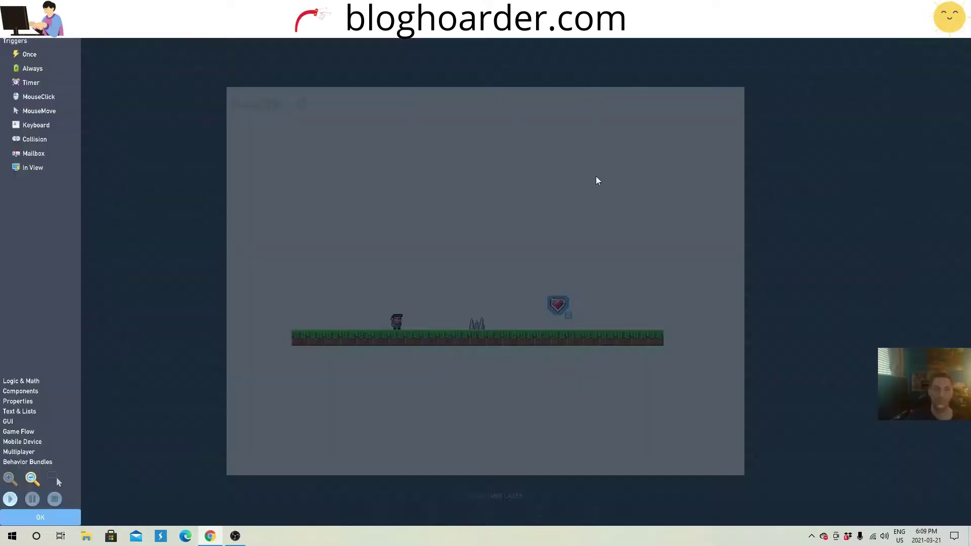
{"action": "left_click", "coordinate": [34, 139]}
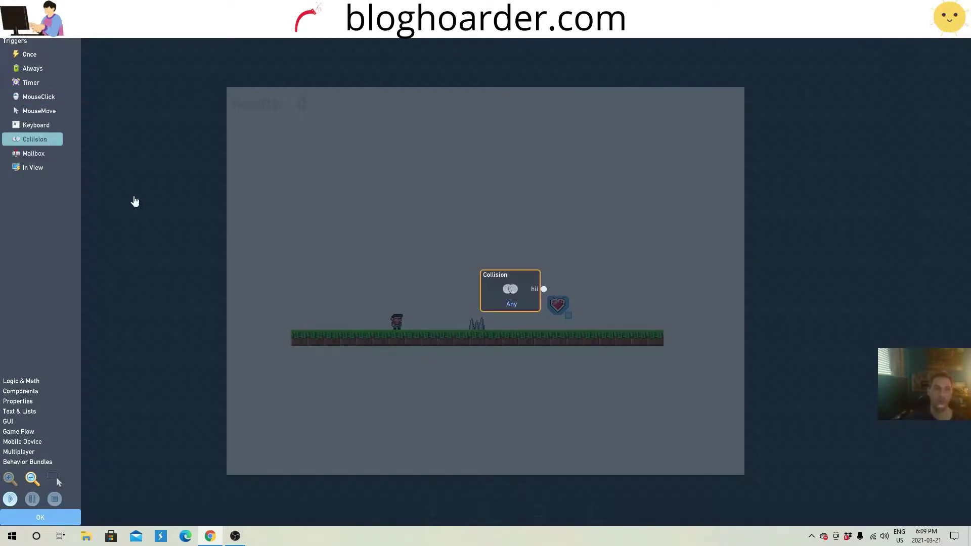
{"action": "left_click_drag", "start_coordinate": [500, 293], "coordinate": [364, 235]}
{"action": "left_click", "coordinate": [365, 235]}
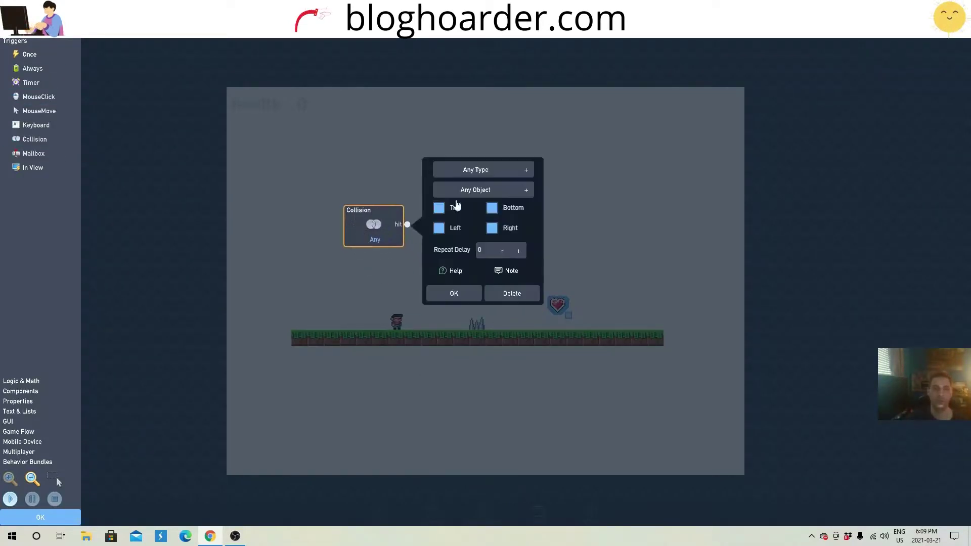
{"action": "left_click", "coordinate": [471, 174]}
{"action": "left_click", "coordinate": [469, 235]}
{"action": "left_click", "coordinate": [455, 294]}
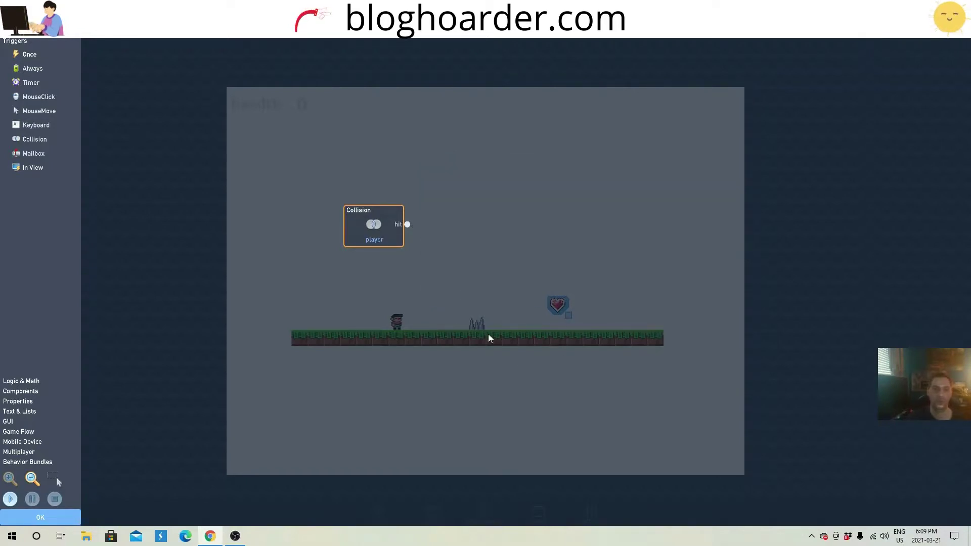
Add a Destroyer block, wire the collision hit to destroy, and close the editor
{"action": "left_click", "coordinate": [21, 394]}
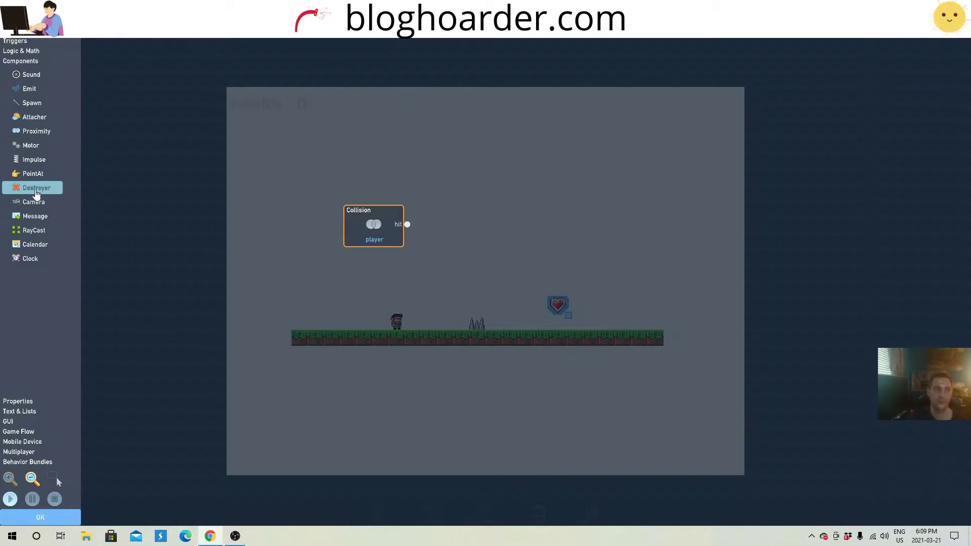
{"action": "left_click_drag", "start_coordinate": [37, 194], "coordinate": [510, 243]}
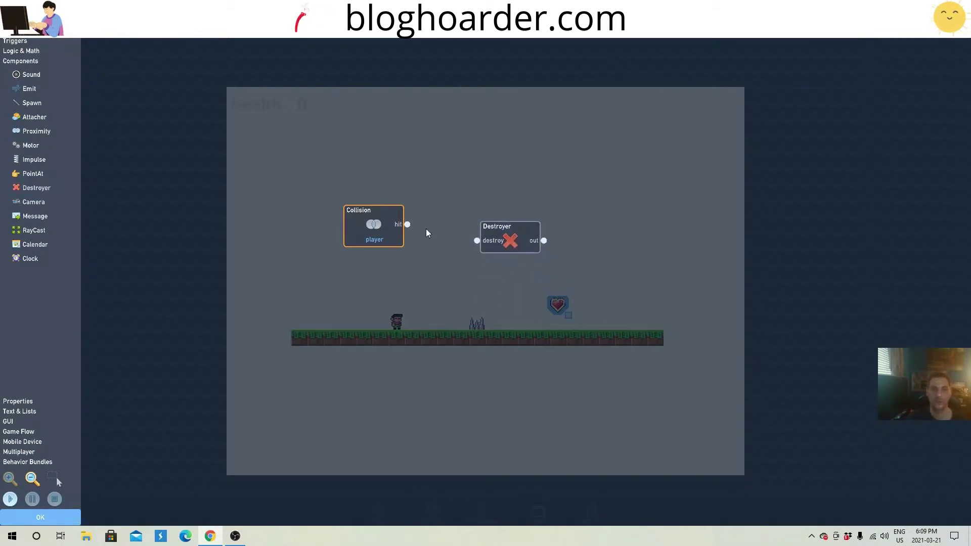
{"action": "left_click_drag", "start_coordinate": [407, 225], "coordinate": [477, 241]}
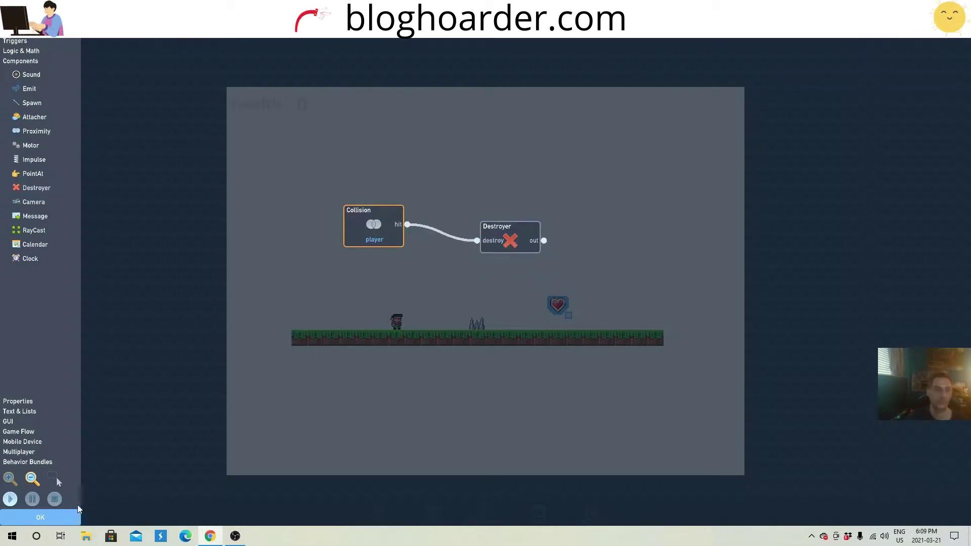
{"action": "left_click", "coordinate": [67, 518]}
Close the heart's properties and play, grabbing the heart to see it vanish
{"action": "left_click", "coordinate": [511, 263]}
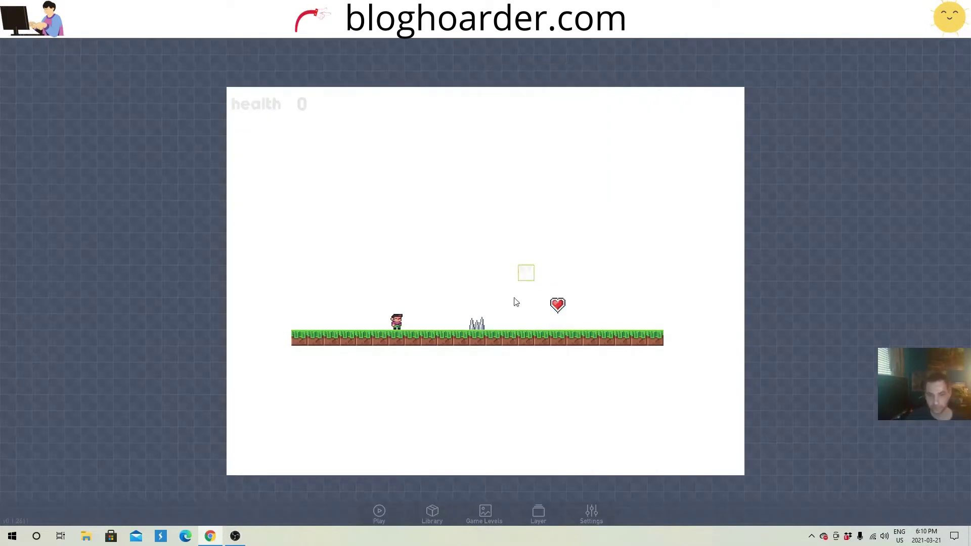
{"action": "left_click", "coordinate": [379, 510]}
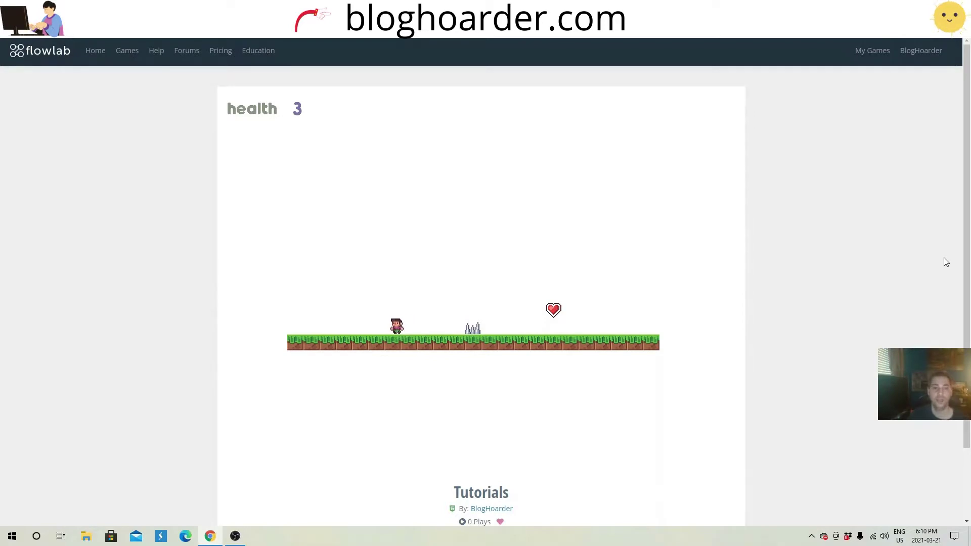
{"action": "key", "text": "Left"}
{"action": "key", "text": "Right"}
{"action": "key", "text": "Up"}
{"action": "key", "text": "Right"}
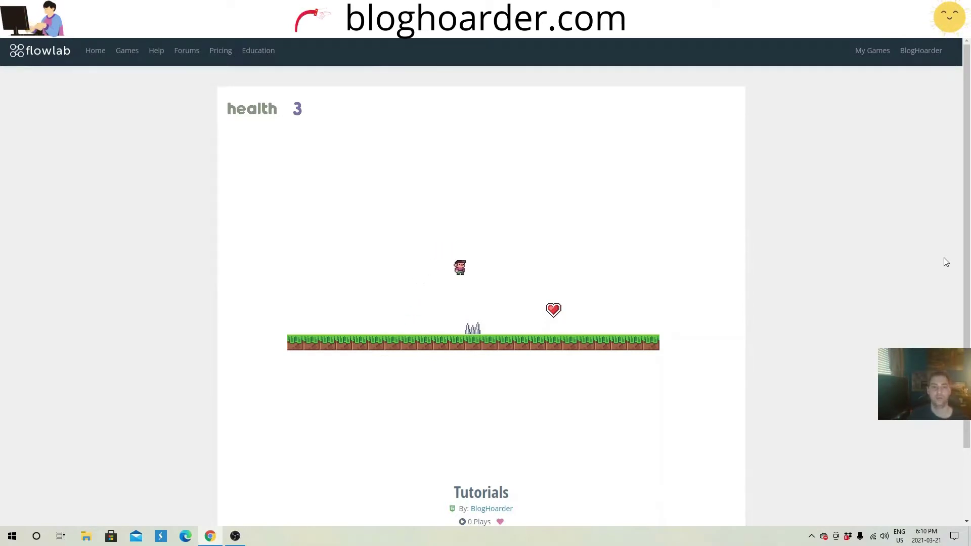
{"action": "key", "text": "Up"}
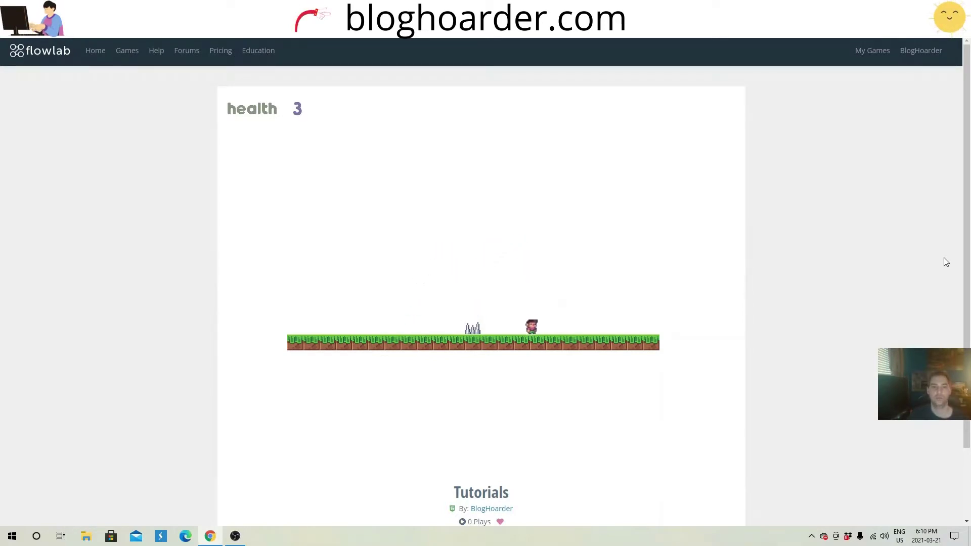
Run onto the spikes repeatedly until health runs out and the level restarts
{"action": "key", "text": "Left"}
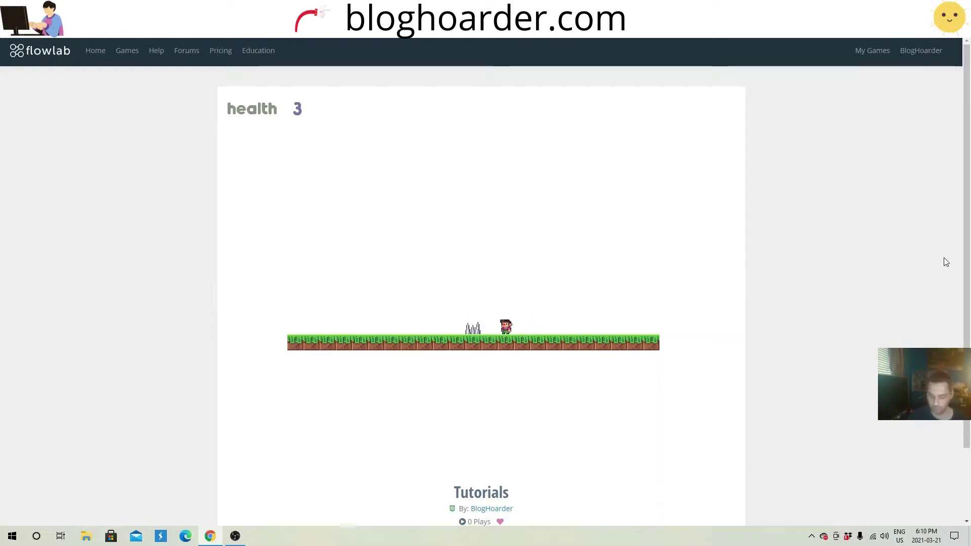
{"action": "key", "text": "Left"}
{"action": "key", "text": "Right"}
{"action": "key", "text": "Left"}
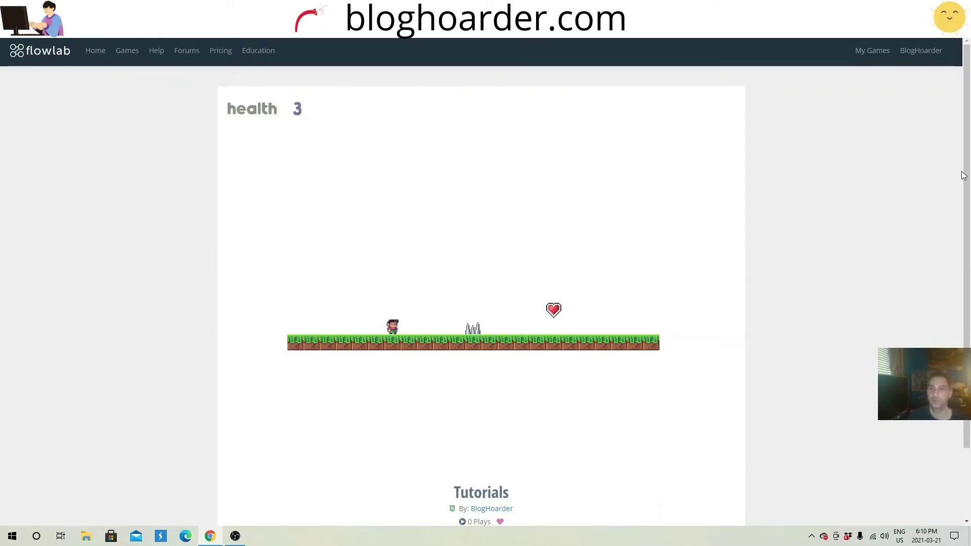
{"action": "scroll", "coordinate": [965, 228], "scroll_direction": "down", "scroll_amount": 2}
Reopen the player's Behaviors and pan the graph to view the collision, counter and restart logic
{"action": "left_click", "coordinate": [402, 501]}
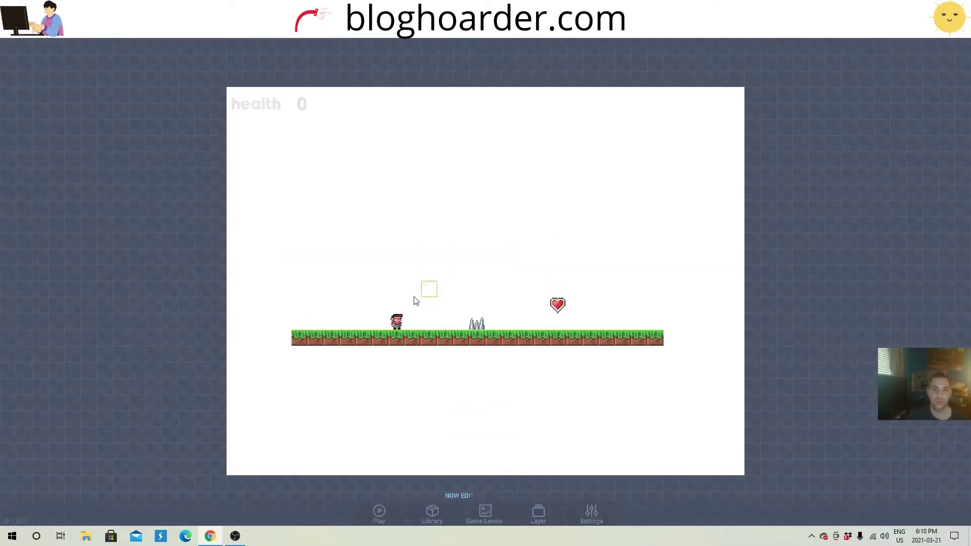
{"action": "left_click", "coordinate": [396, 321]}
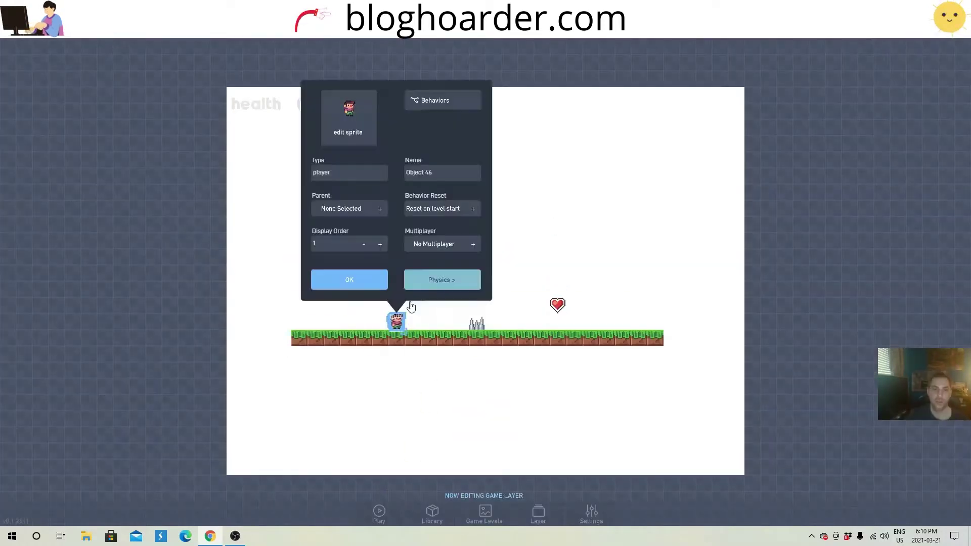
{"action": "left_click", "coordinate": [467, 102]}
{"action": "left_click_drag", "start_coordinate": [672, 367], "coordinate": [678, 250]}
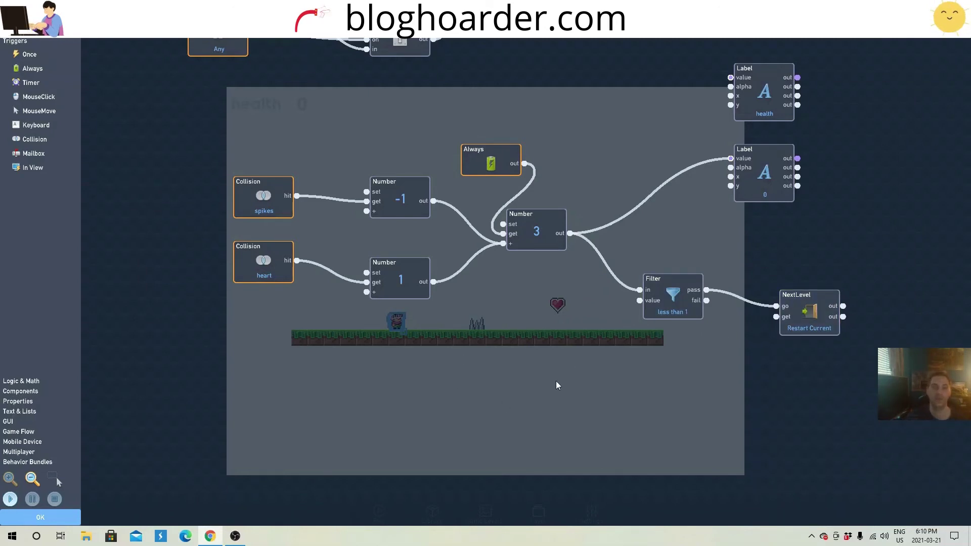
{"action": "left_click_drag", "start_coordinate": [556, 381], "coordinate": [539, 371]}
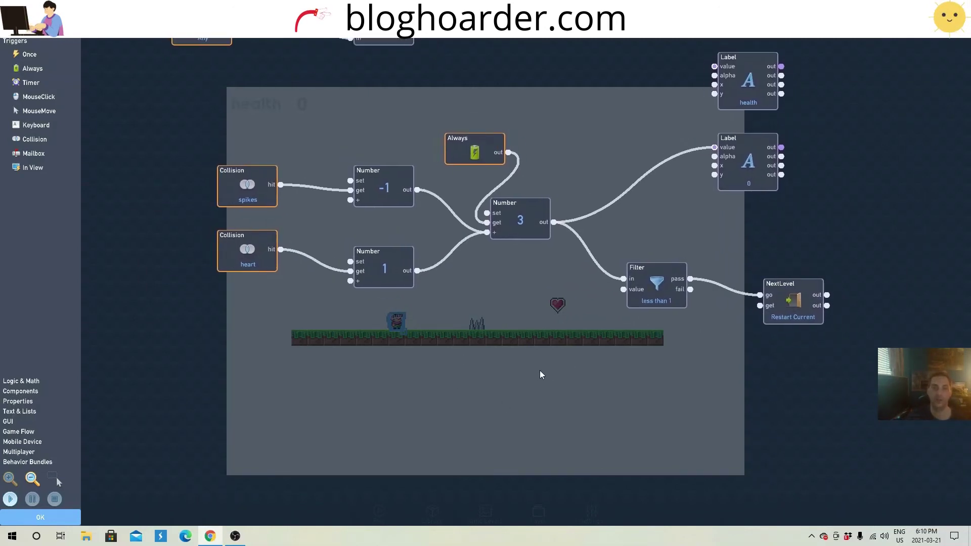